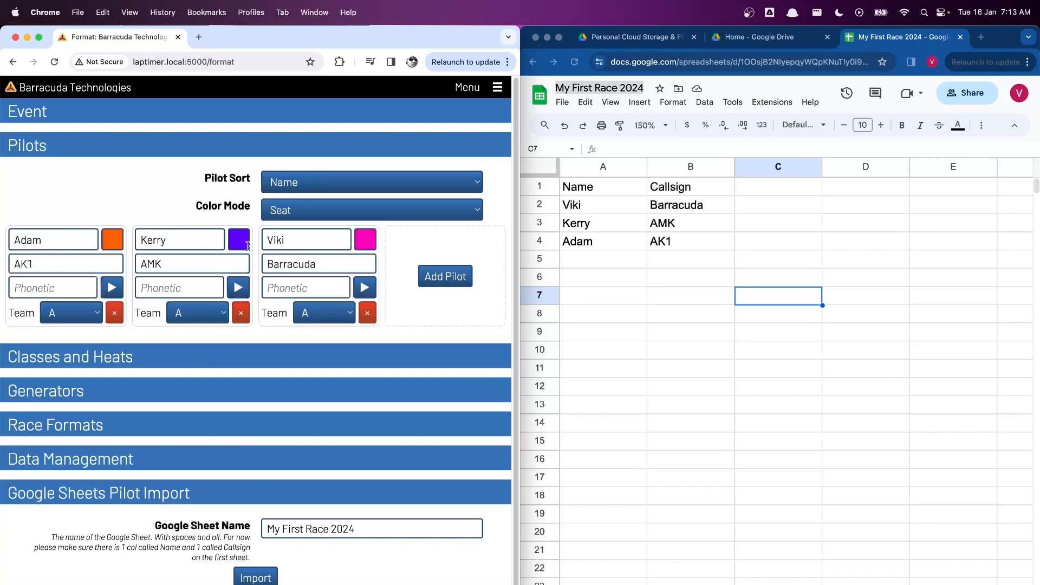
pyautogui.click(619, 263)
pyautogui.click(613, 262)
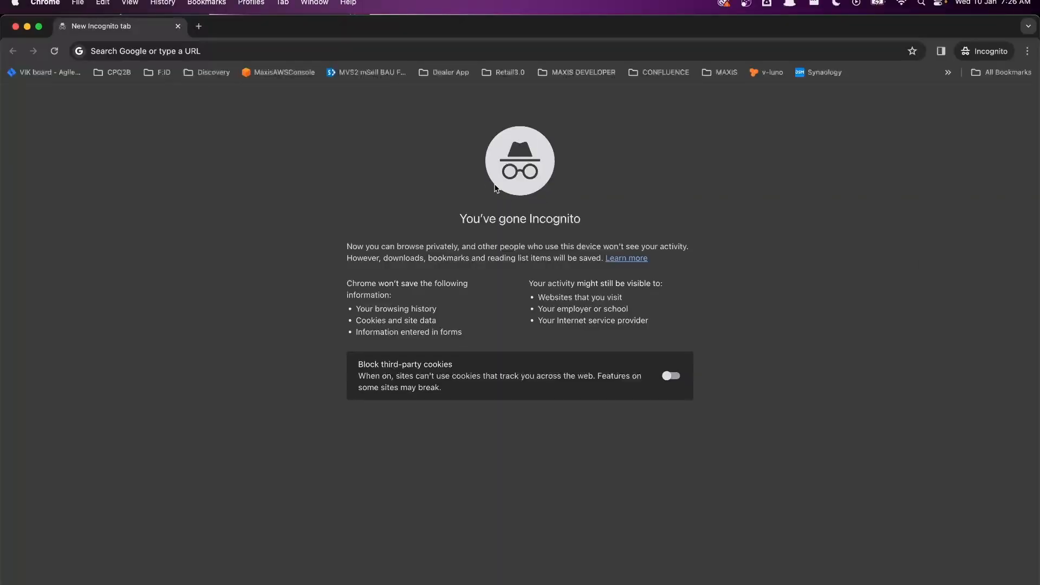
# Go to cloud.google.com in the incognito window and open the Google Cloud console
pyautogui.click(257, 53)
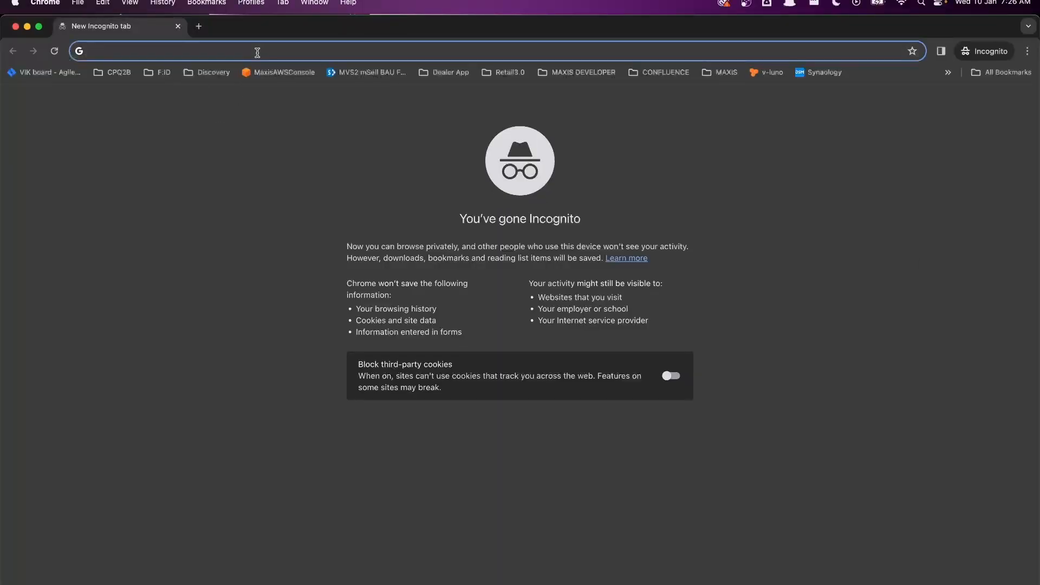
pyautogui.write('cloud')
pyautogui.write('.google.')
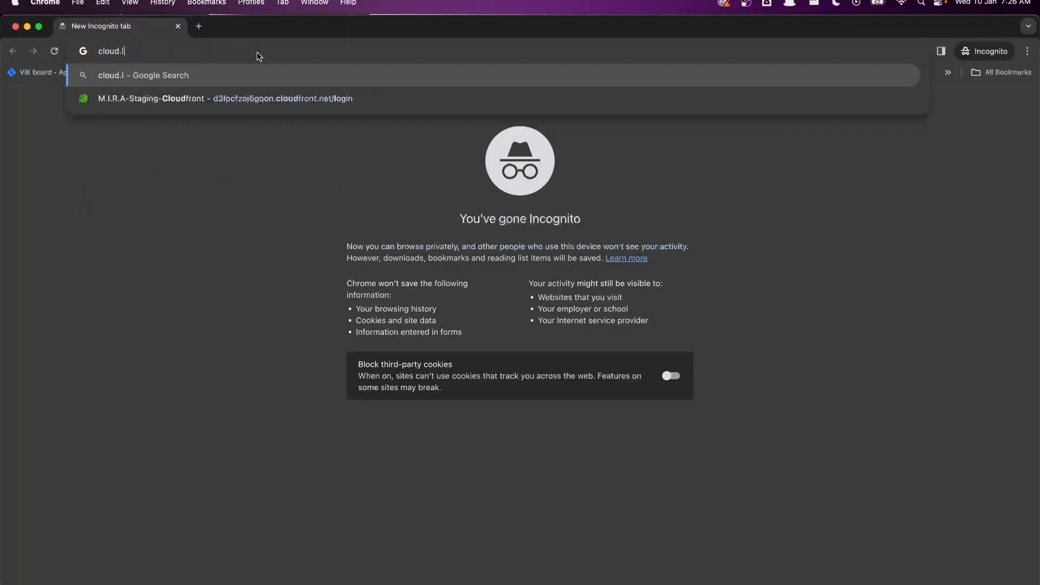
pyautogui.write('com')
pyautogui.press('Return')
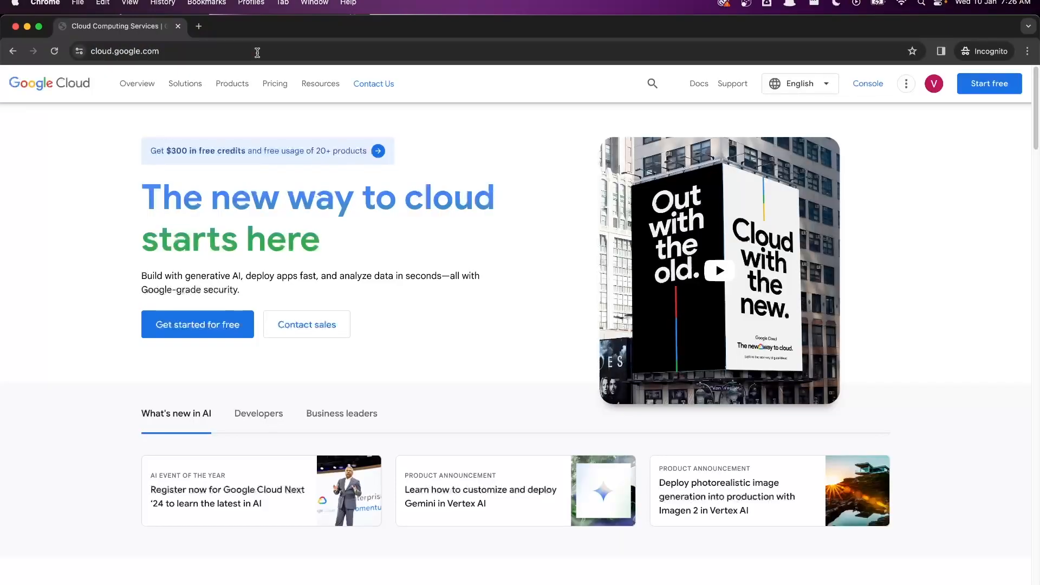
pyautogui.click(934, 84)
pyautogui.click(975, 175)
pyautogui.click(873, 86)
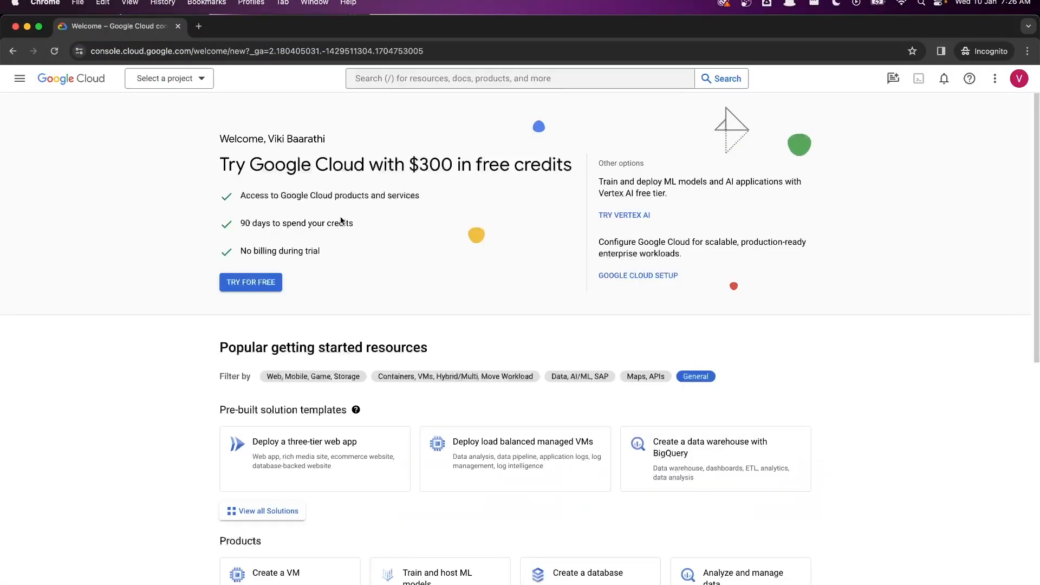
# Create a new Google Cloud project named My Drone Race Club and make it the active project
pyautogui.click(165, 109)
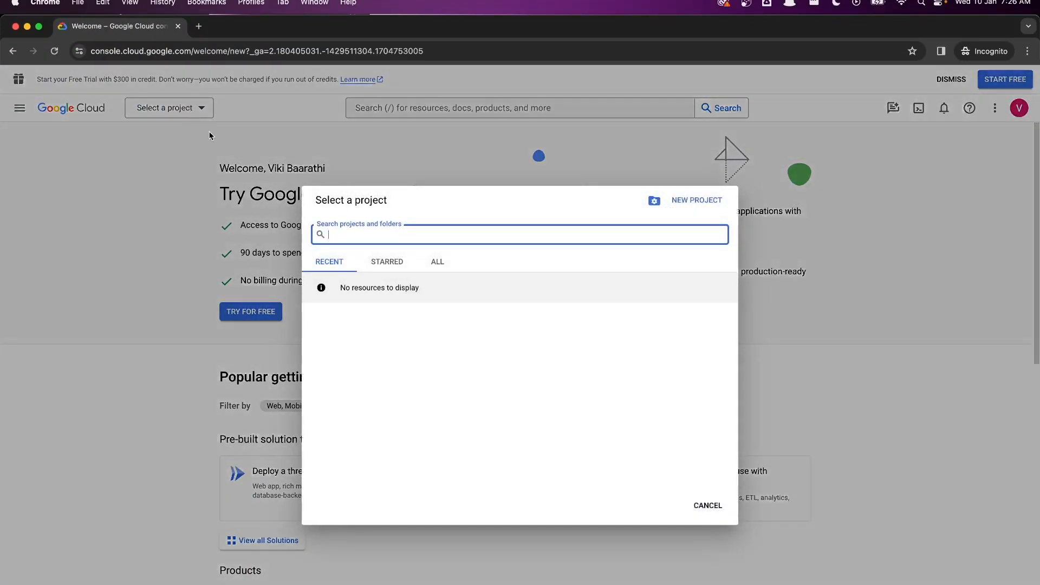
pyautogui.click(697, 201)
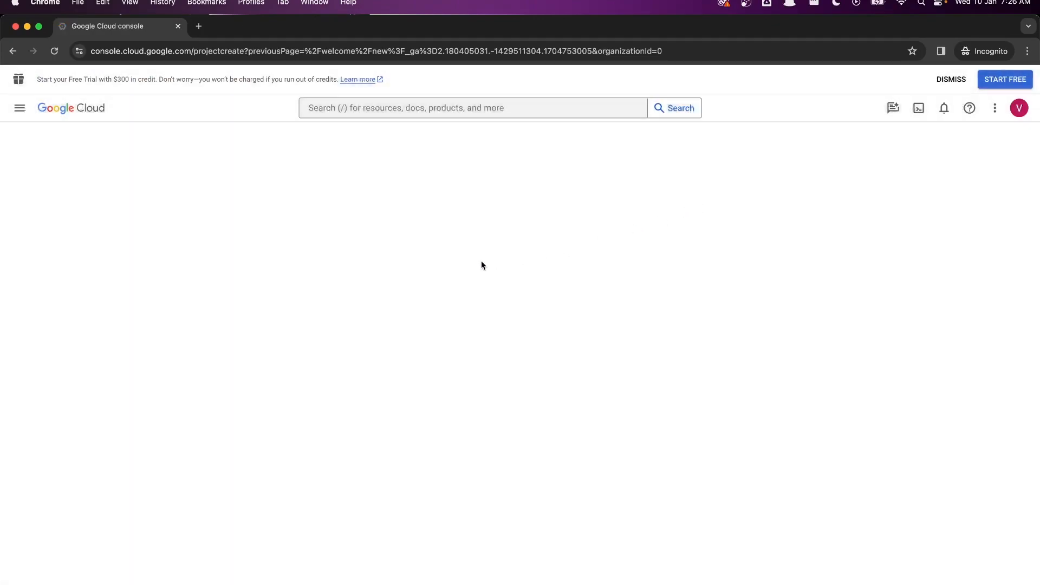
pyautogui.write('My Drone Race Club')
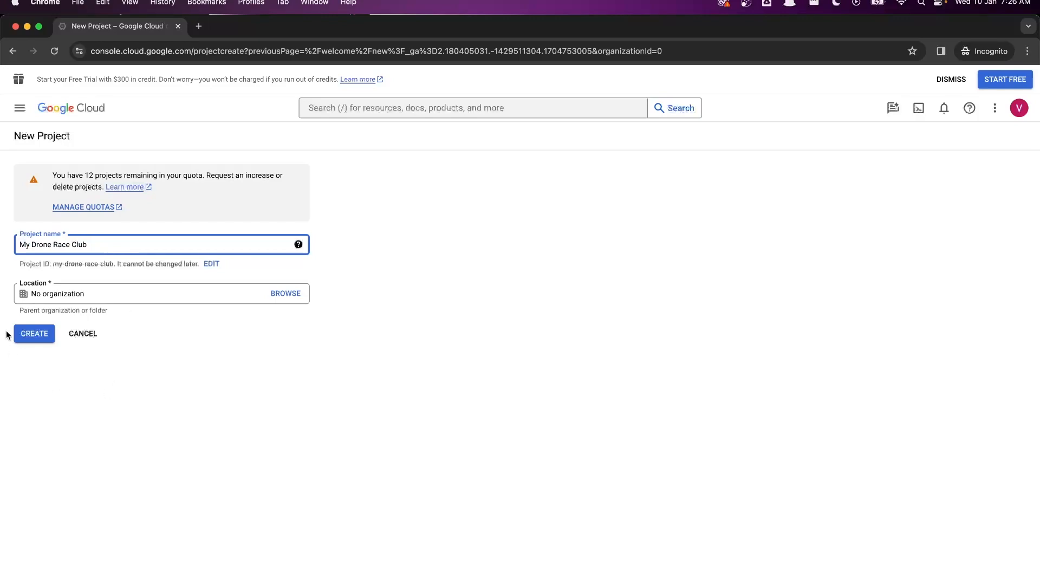
pyautogui.click(31, 338)
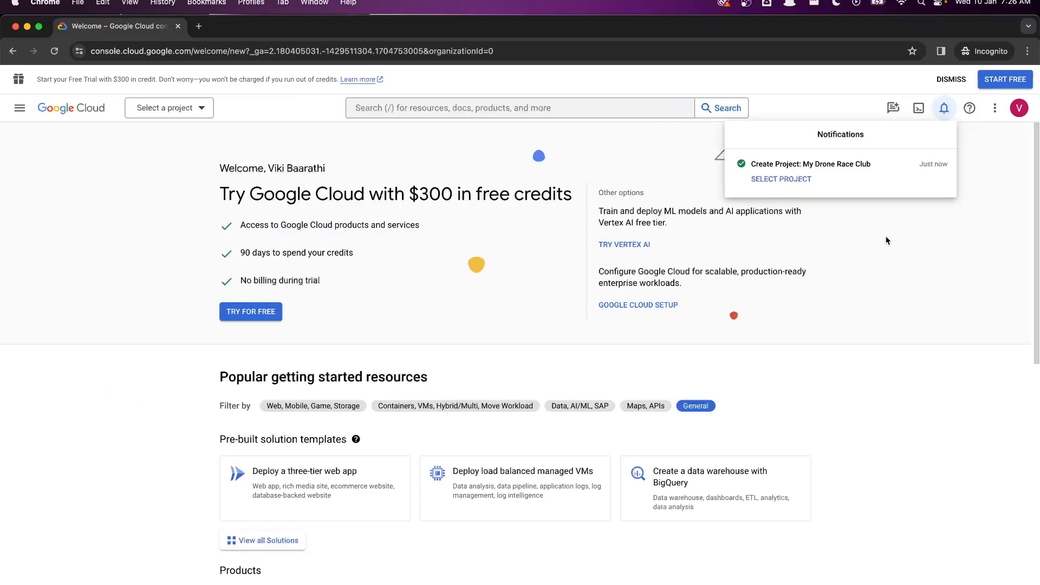
pyautogui.click(781, 179)
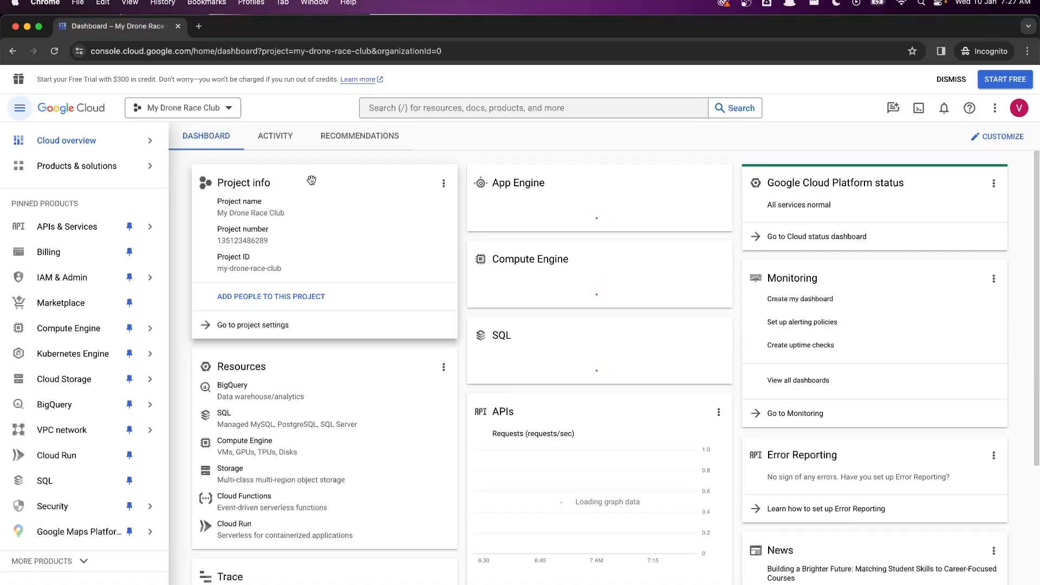
# Find the Google Drive API by searching for "google drive" and enable it for the project
pyautogui.click(68, 232)
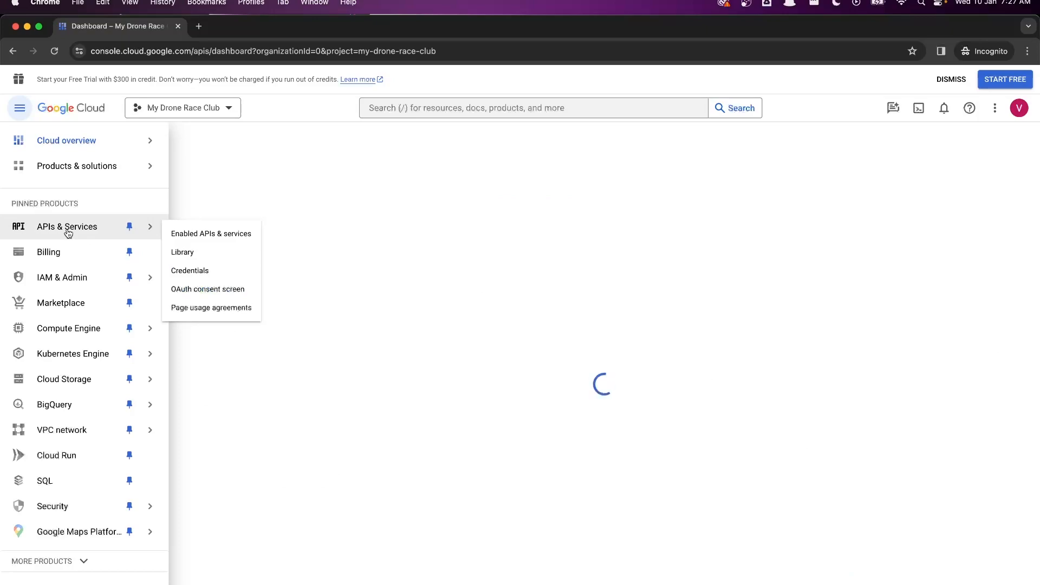
pyautogui.click(451, 111)
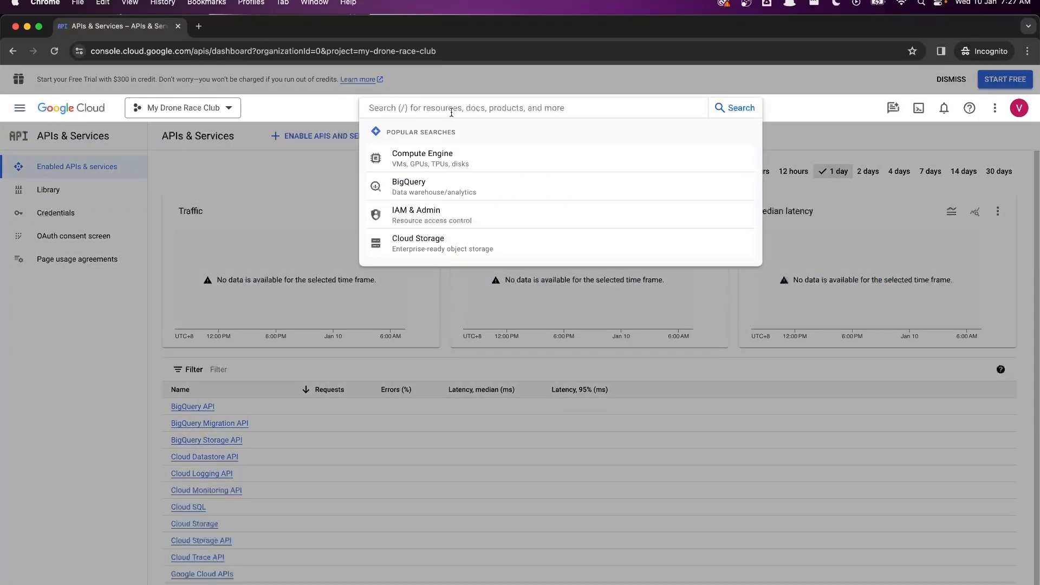
pyautogui.write('google drive')
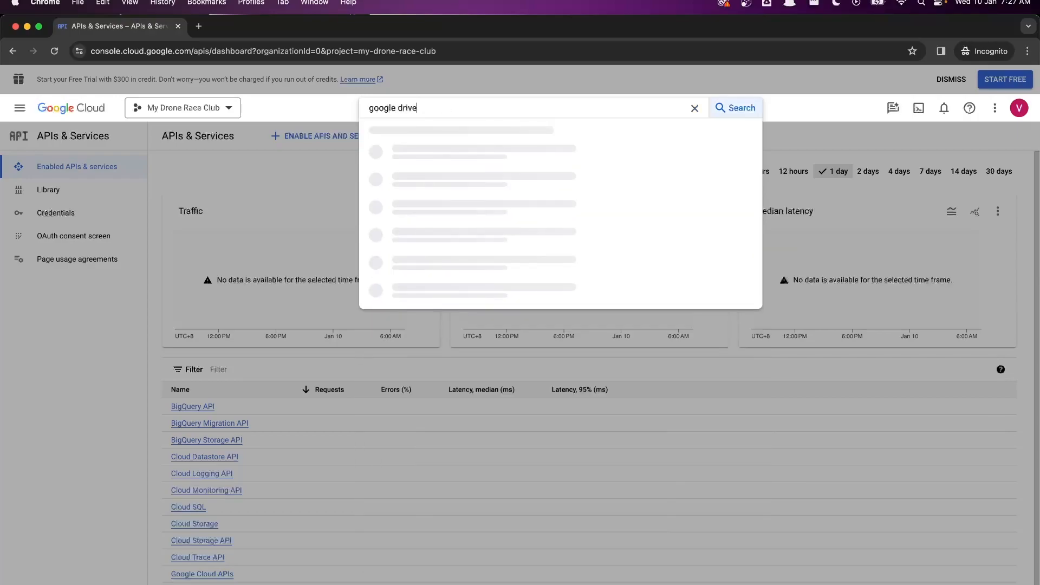
pyautogui.press('Return')
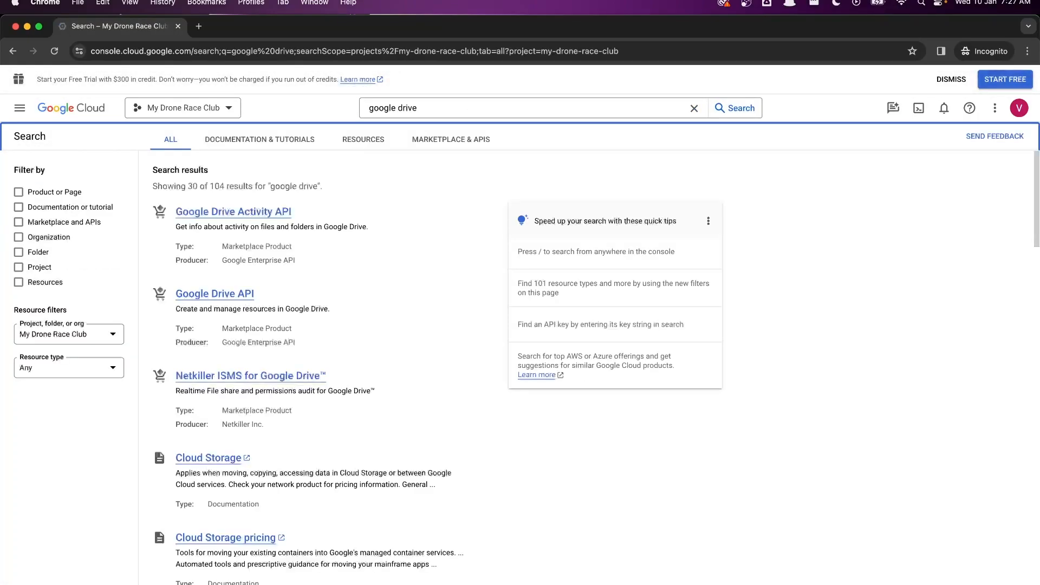
pyautogui.click(215, 297)
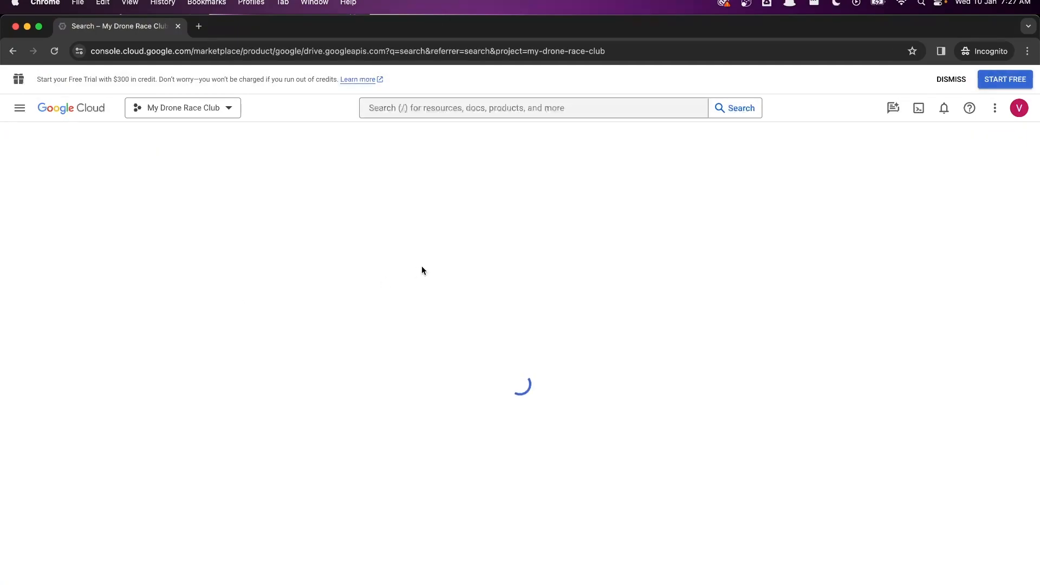
pyautogui.click(131, 255)
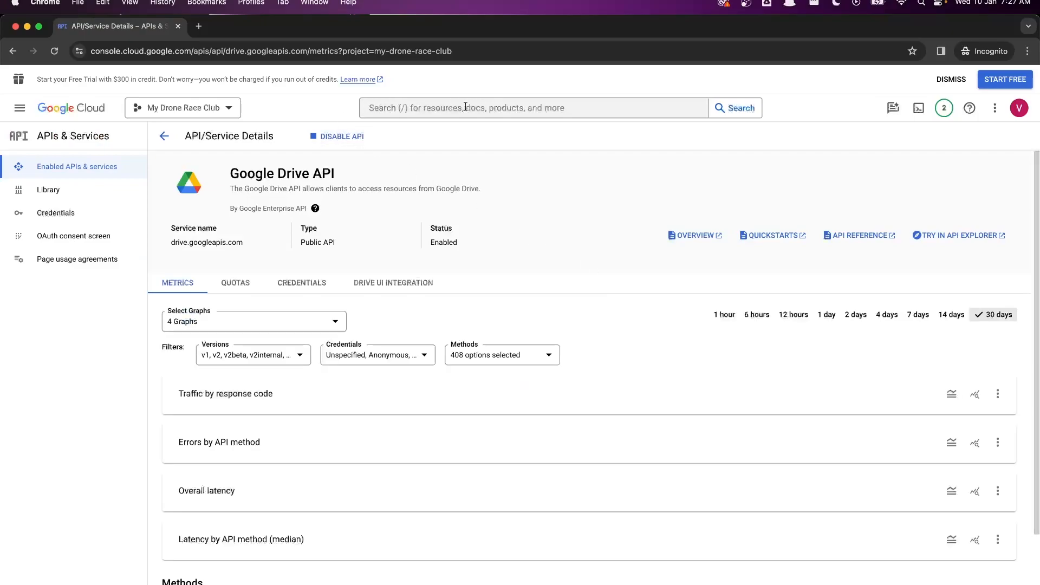
# Find the Google Sheets API by searching for "google sheets" and enable it for the project
pyautogui.click(427, 107)
pyautogui.write('google')
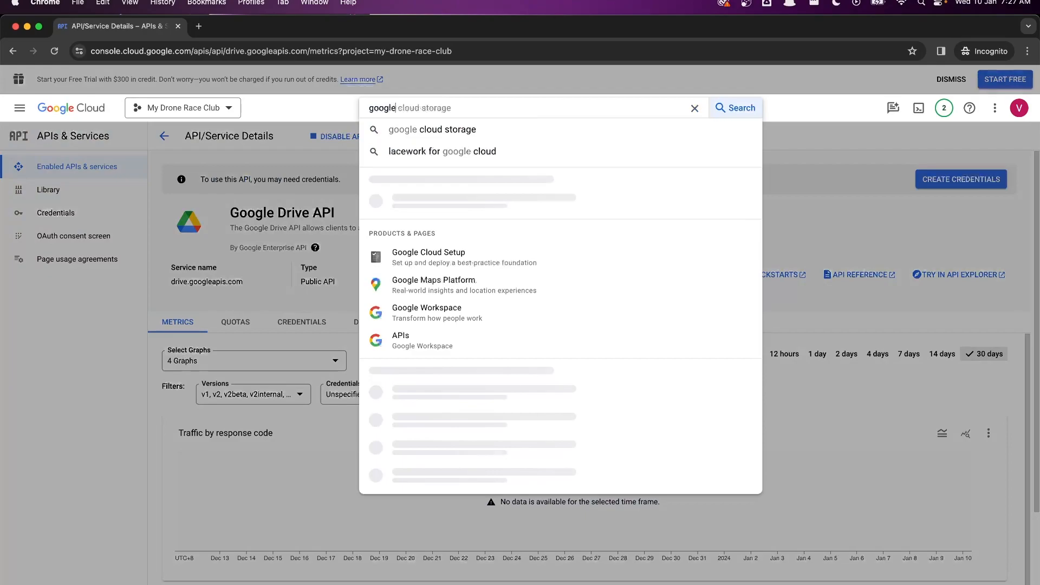
pyautogui.write(' sheets')
pyautogui.press('Return')
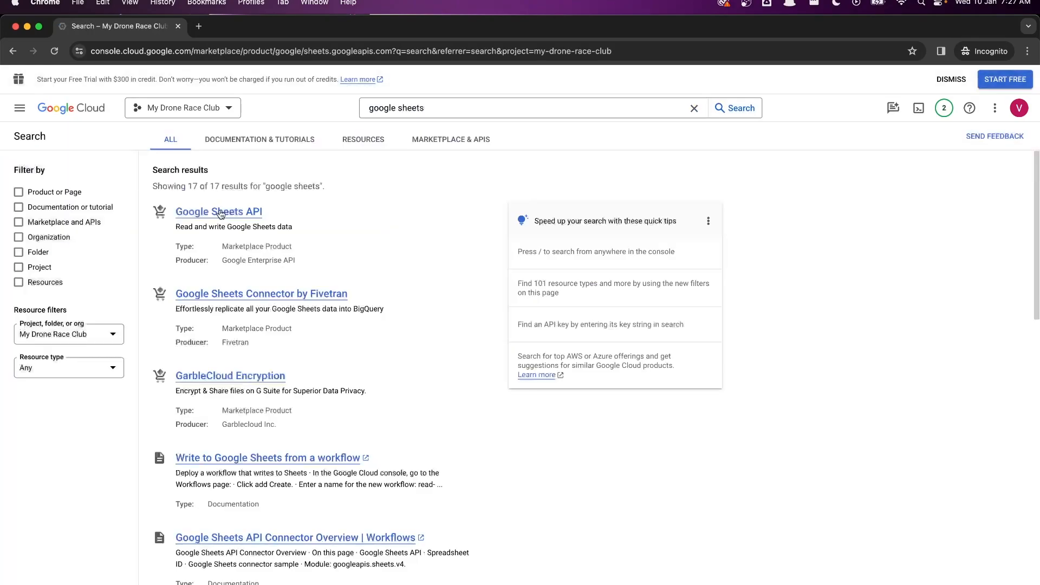
pyautogui.click(217, 212)
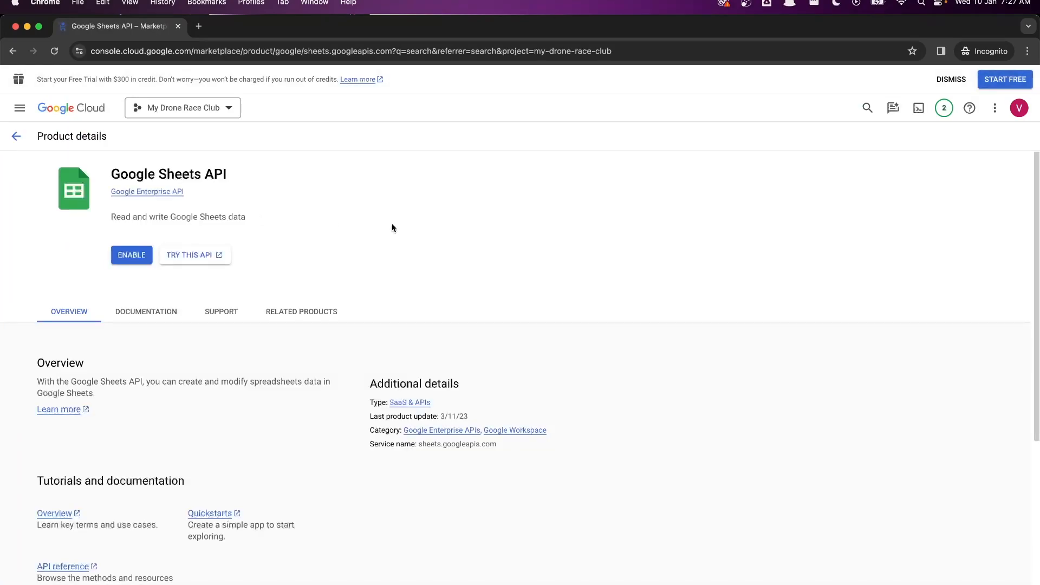
pyautogui.click(132, 254)
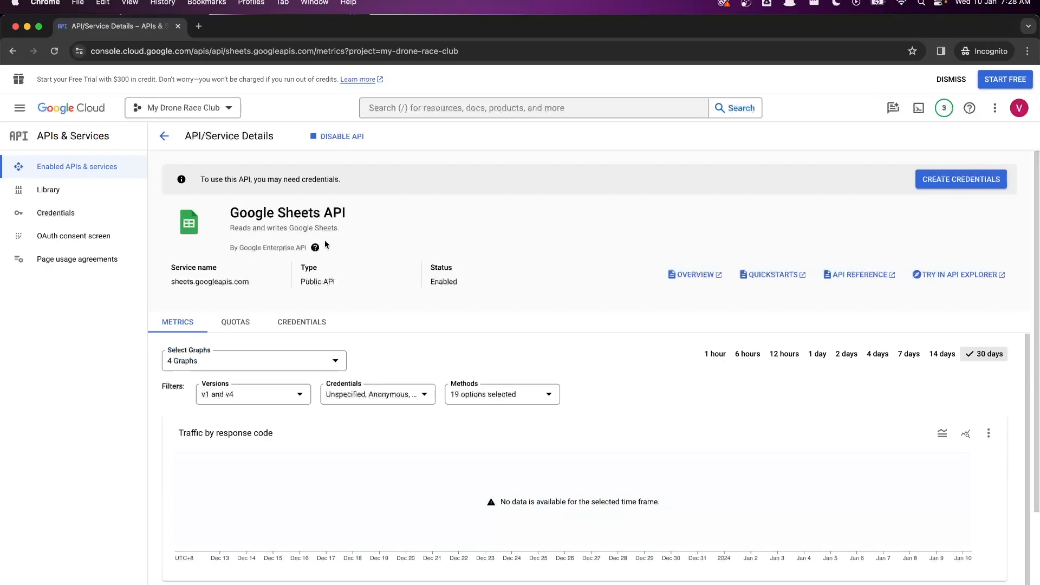
# Create a service account named "my drone race club email" in the project's credentials, copying its generated email address and skipping the optional access grants
pyautogui.click(44, 216)
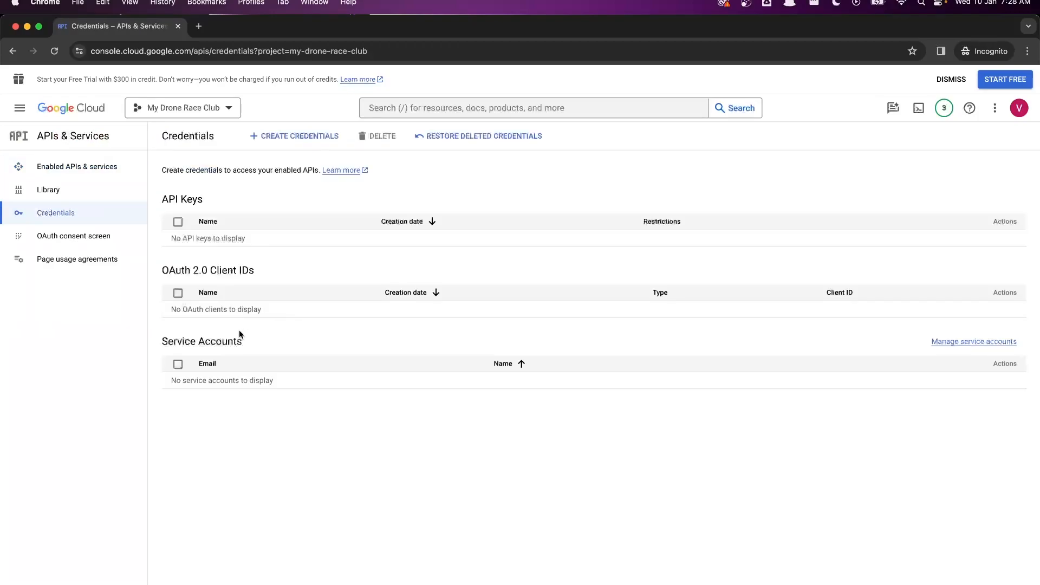
pyautogui.click(979, 381)
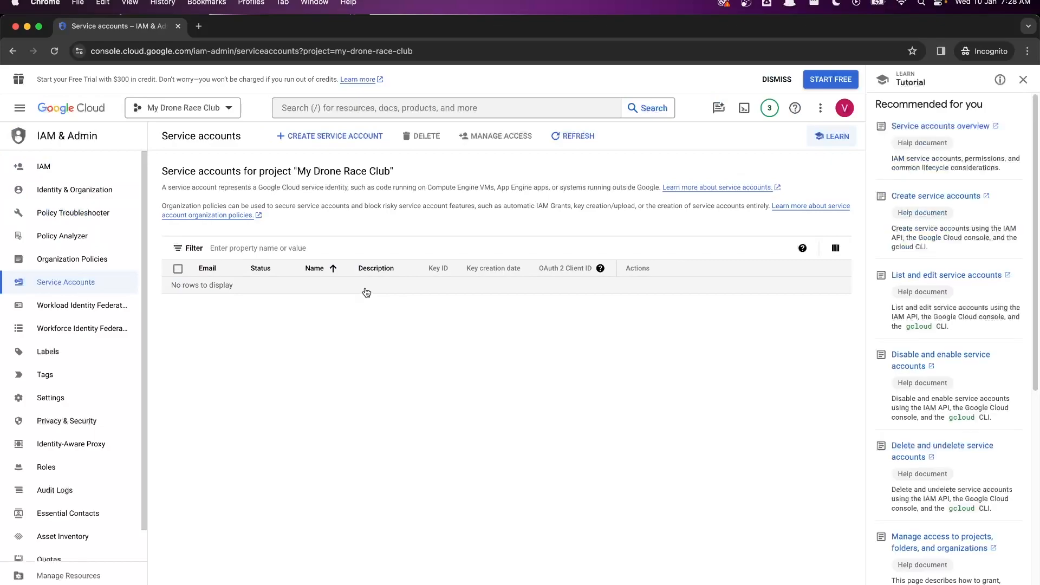
pyautogui.click(323, 138)
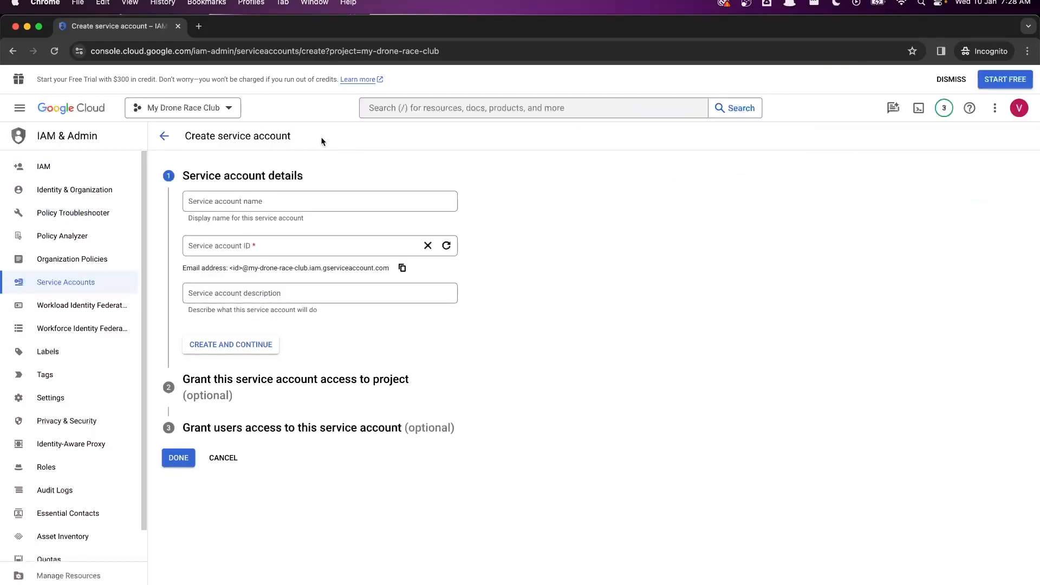
pyautogui.click(223, 203)
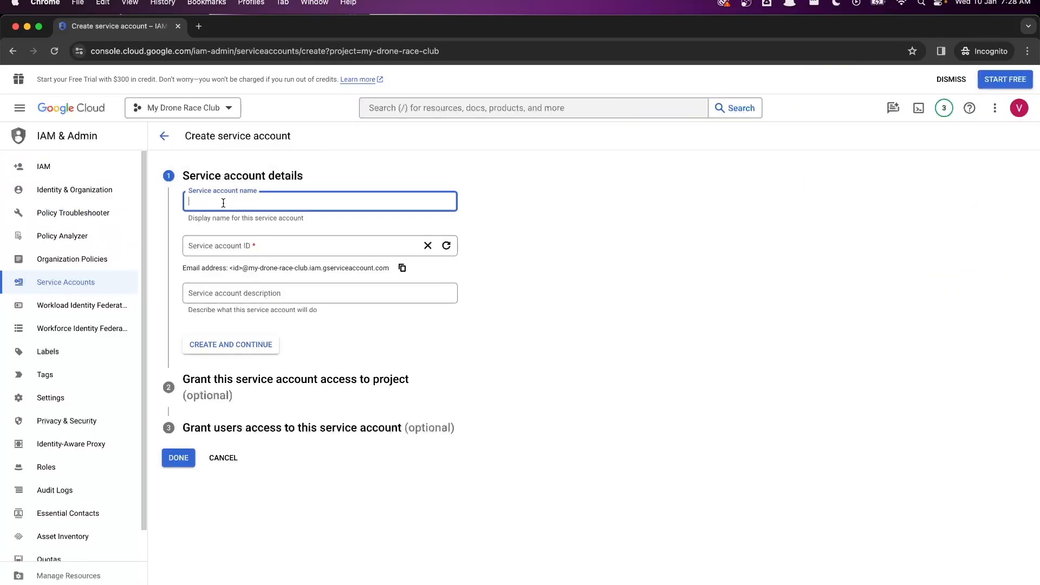
pyautogui.write('my drone race')
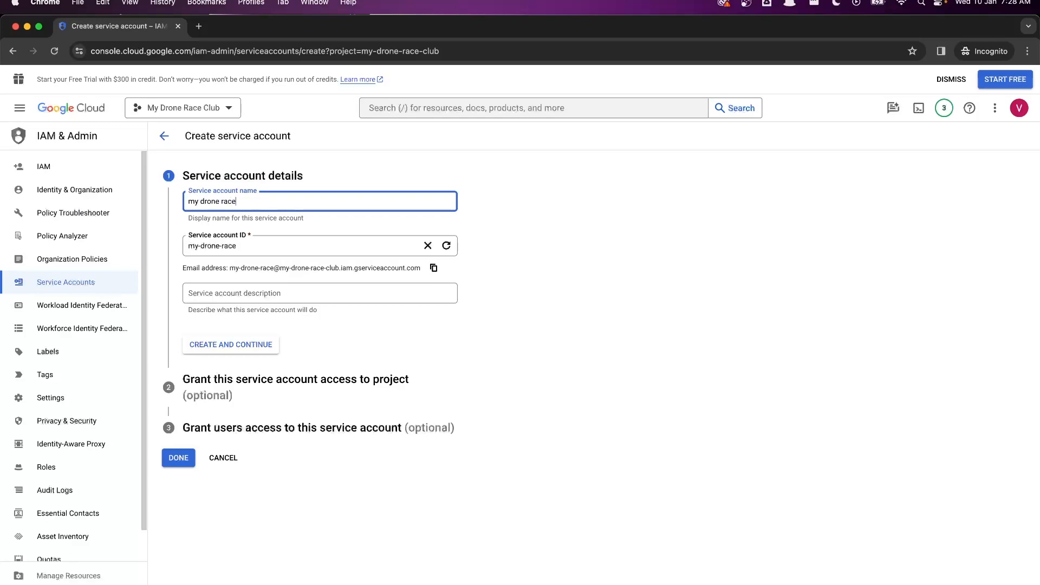
pyautogui.write(' club email')
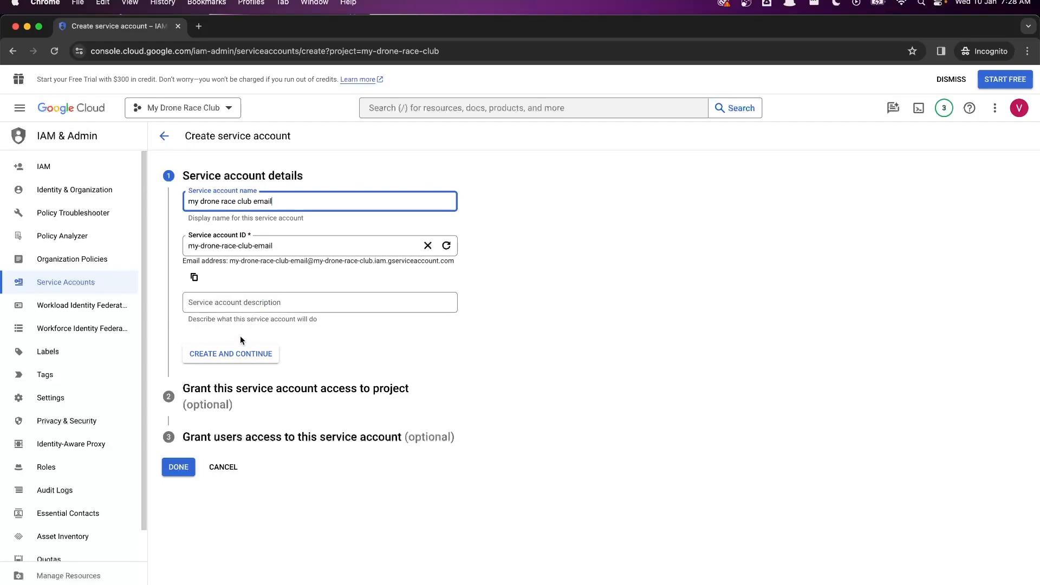
pyautogui.click(194, 278)
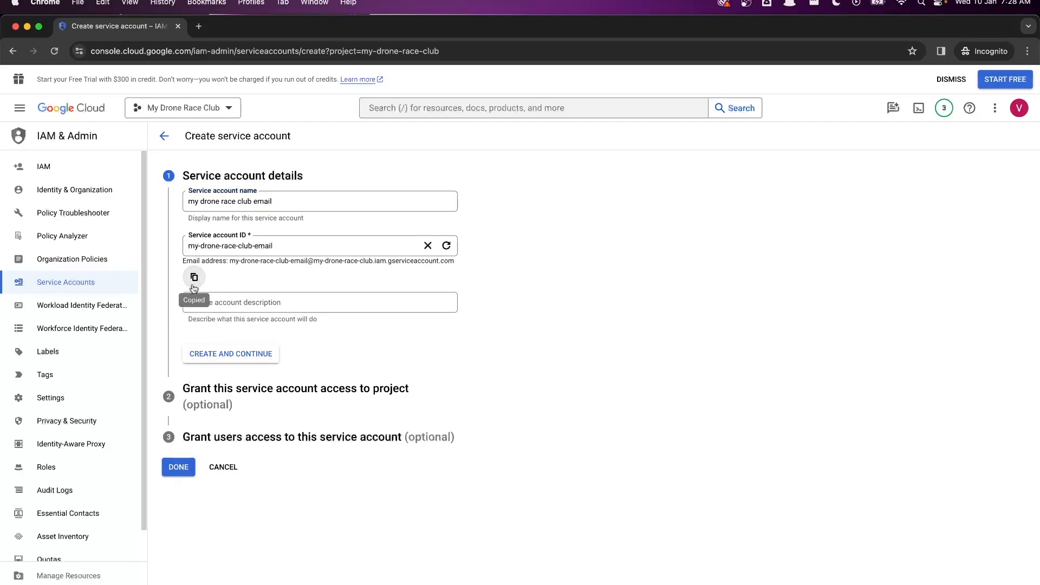
pyautogui.click(187, 469)
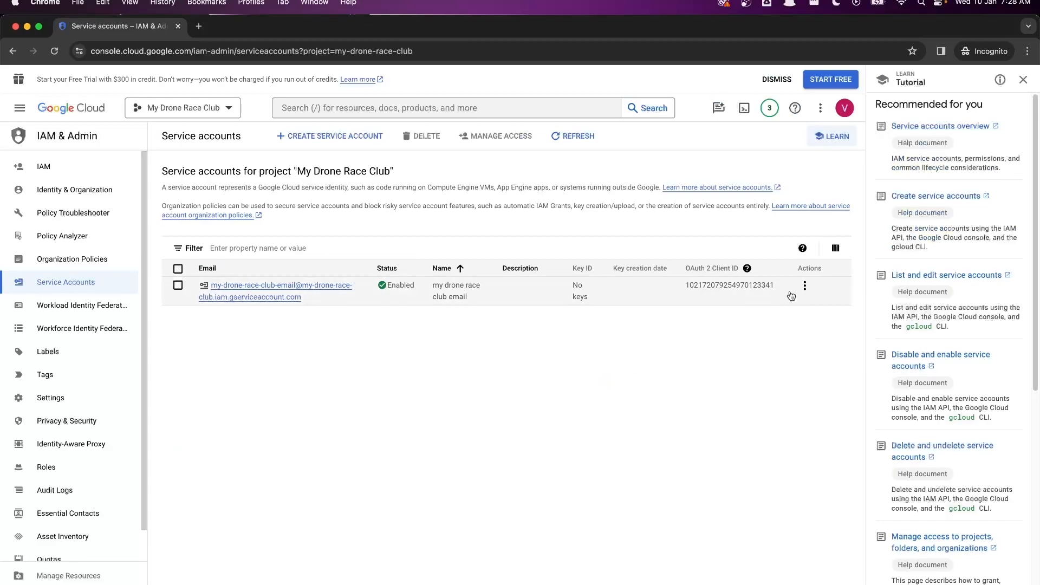
# Create a new JSON private key for the service account and save it to the computer
pyautogui.click(804, 285)
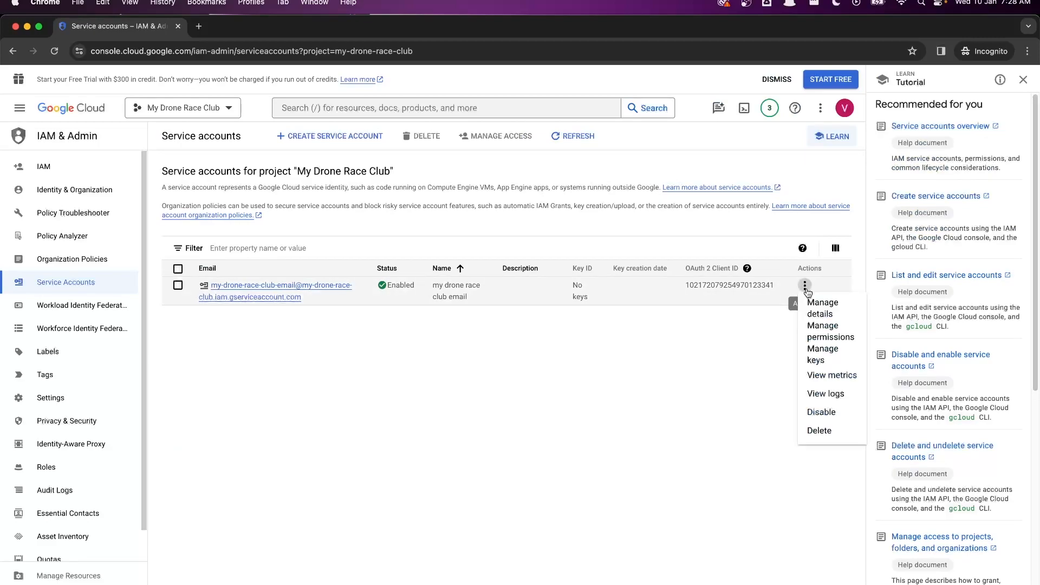
pyautogui.click(832, 354)
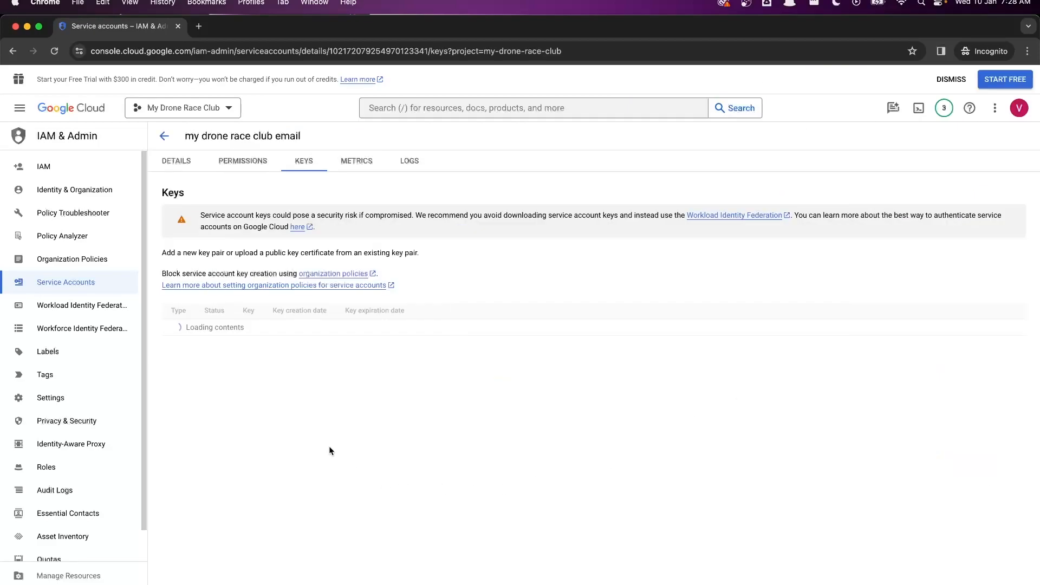
pyautogui.click(189, 310)
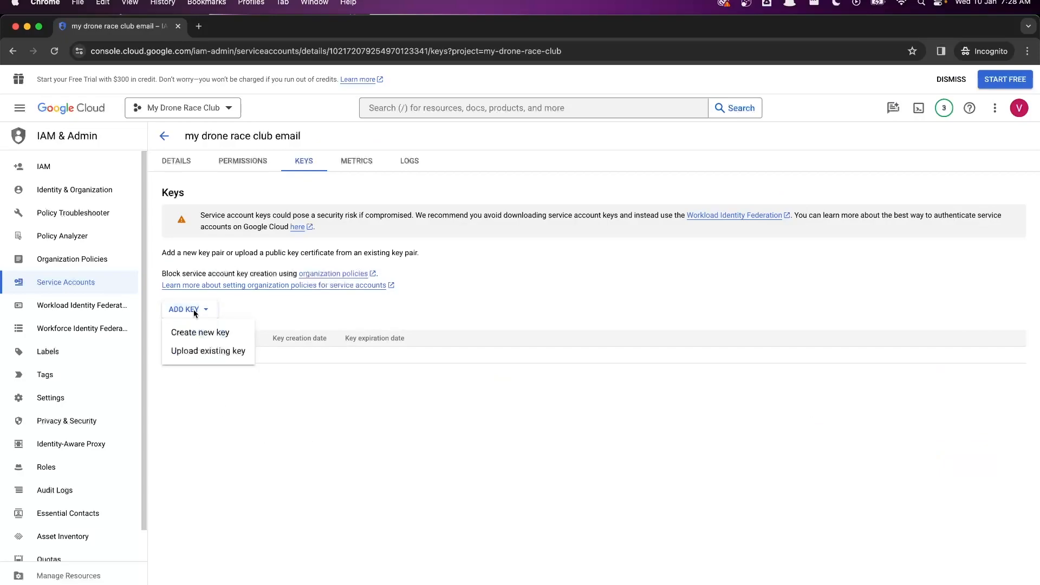
pyautogui.click(192, 331)
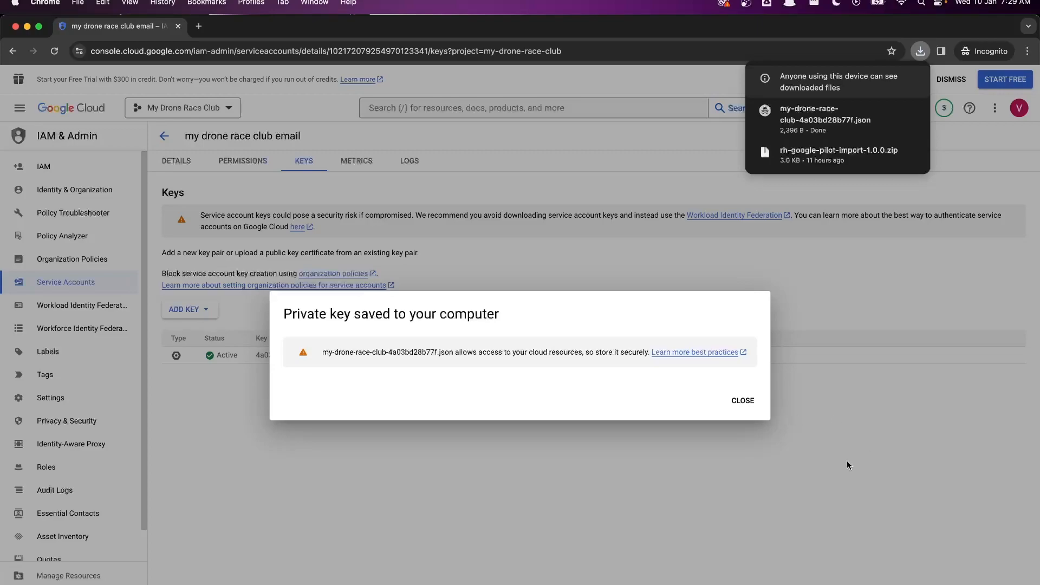
pyautogui.click(742, 400)
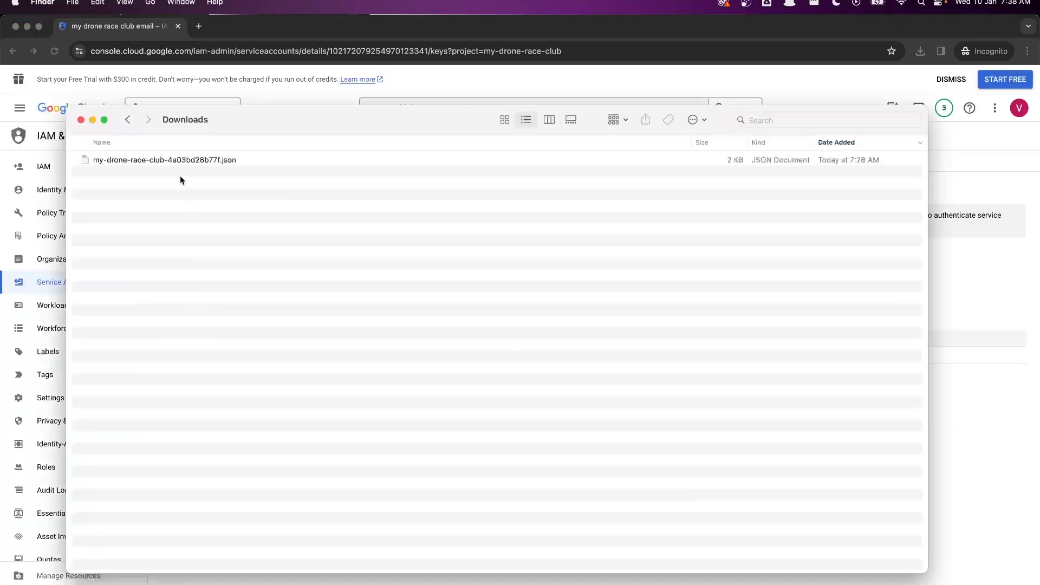
# In Finder's Downloads folder, rename the downloaded JSON key file to credentials.json
pyautogui.click(167, 161)
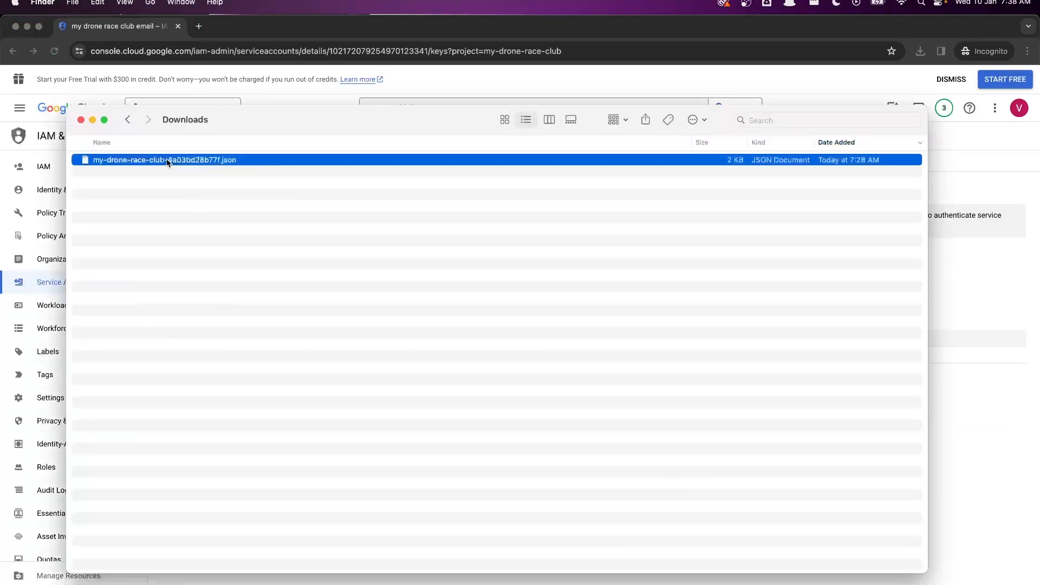
pyautogui.press('Return')
pyautogui.write('credentials')
pyautogui.press('Return')
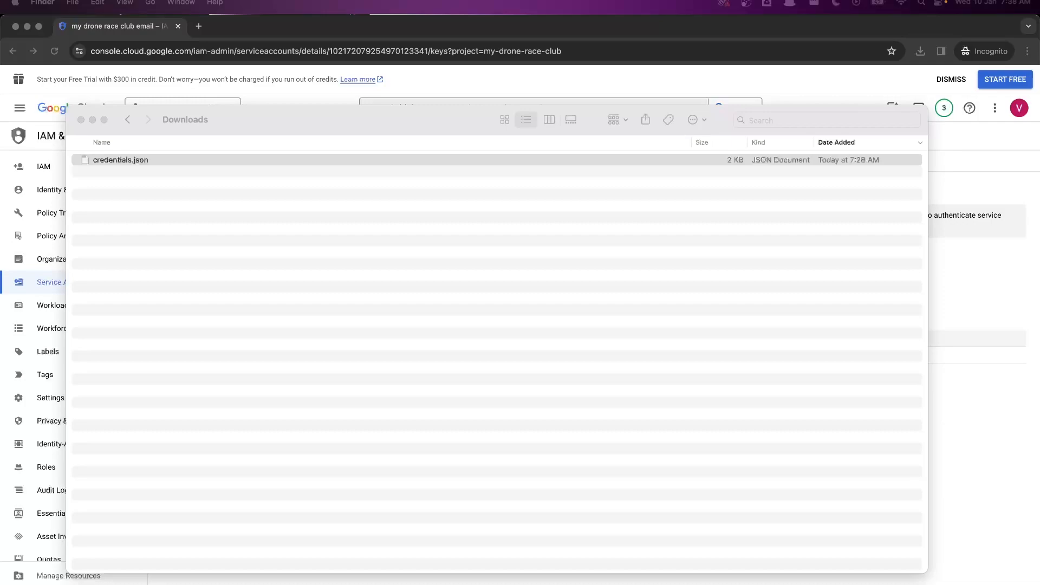
# Switch to Chrome, go to My Drive at drive.google.com/drive/ in a new tab and create a blank Google Sheets spreadsheet
pyautogui.press('super+Tab')
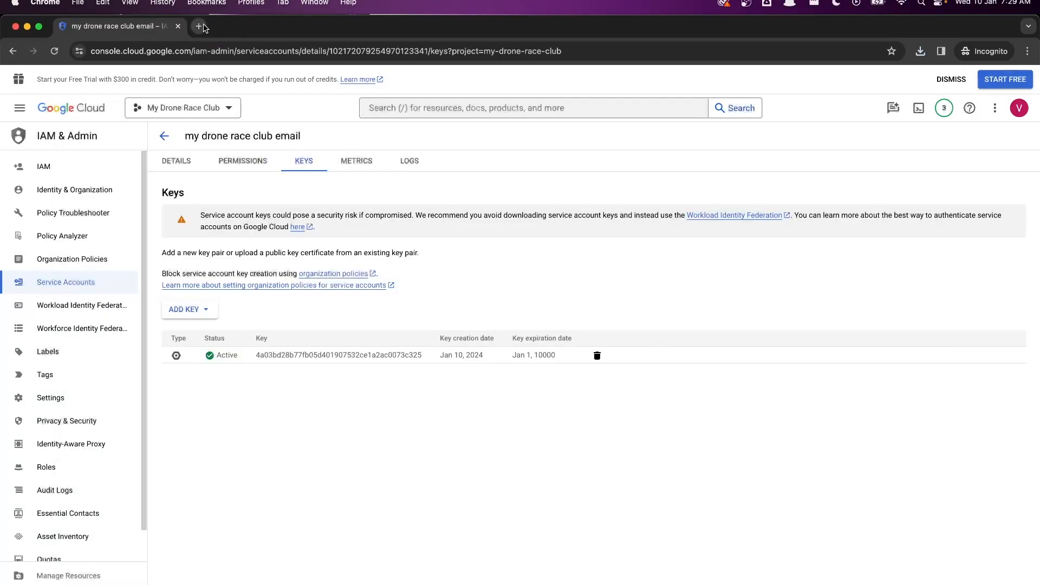
pyautogui.press('super+t')
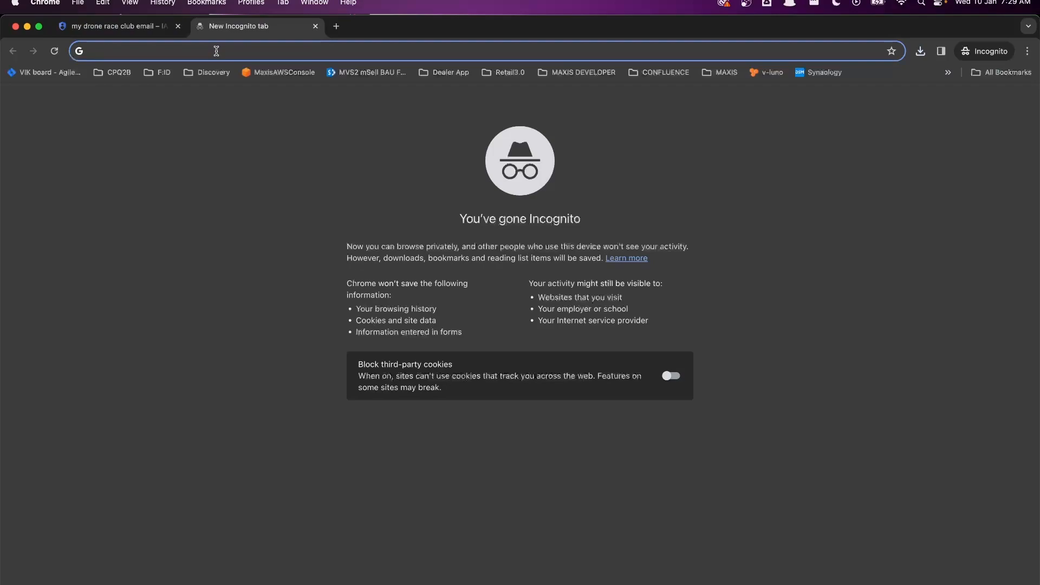
pyautogui.write('drive.google.com/drive/')
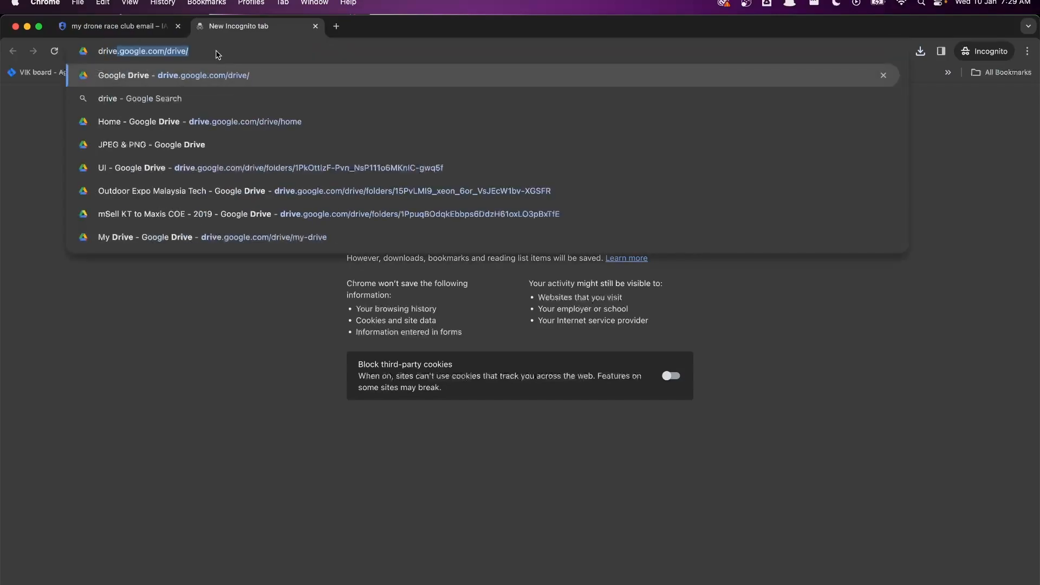
pyautogui.press('Return')
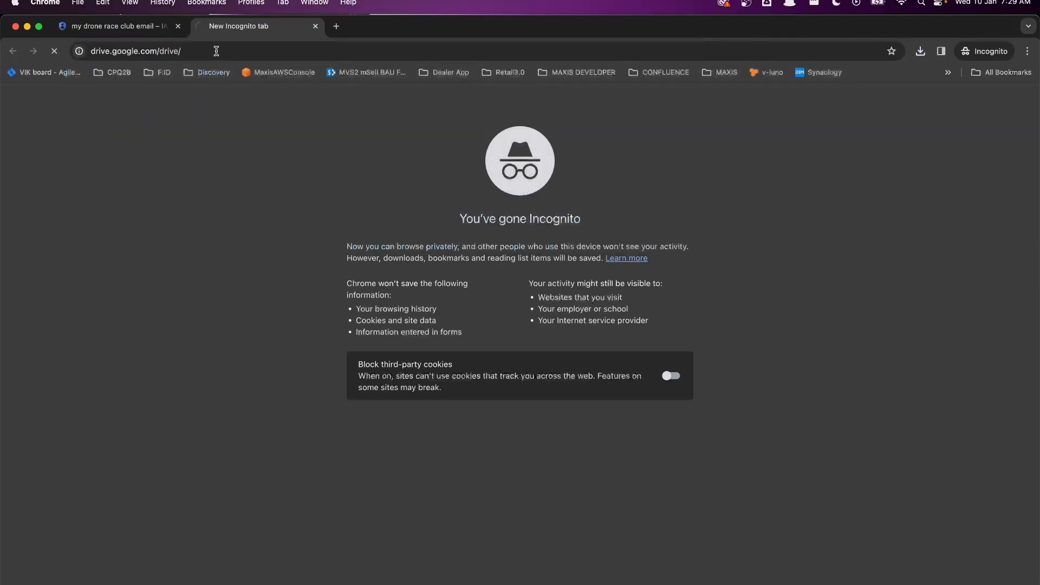
pyautogui.click(63, 176)
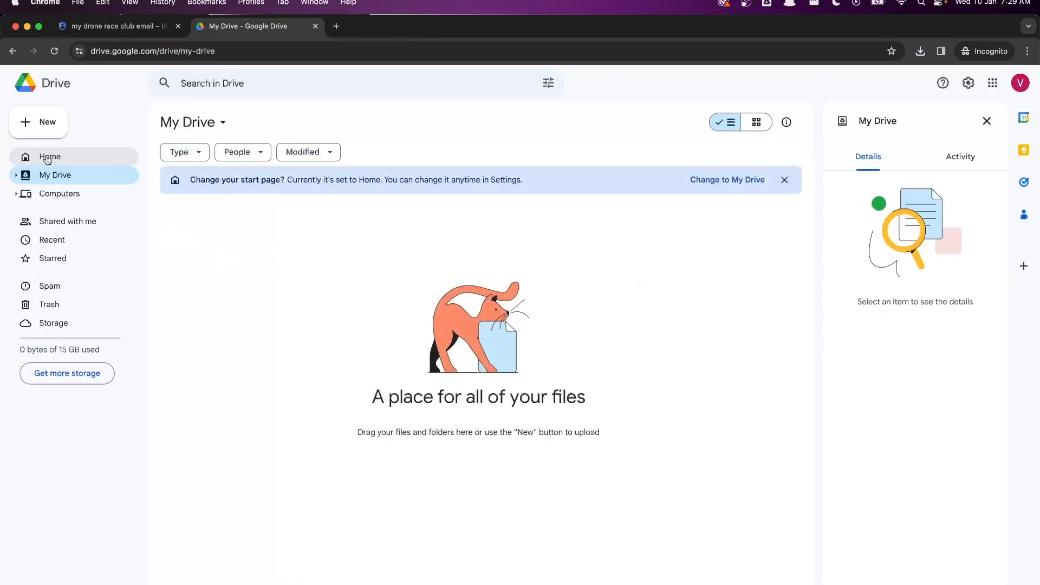
pyautogui.click(44, 127)
pyautogui.click(63, 211)
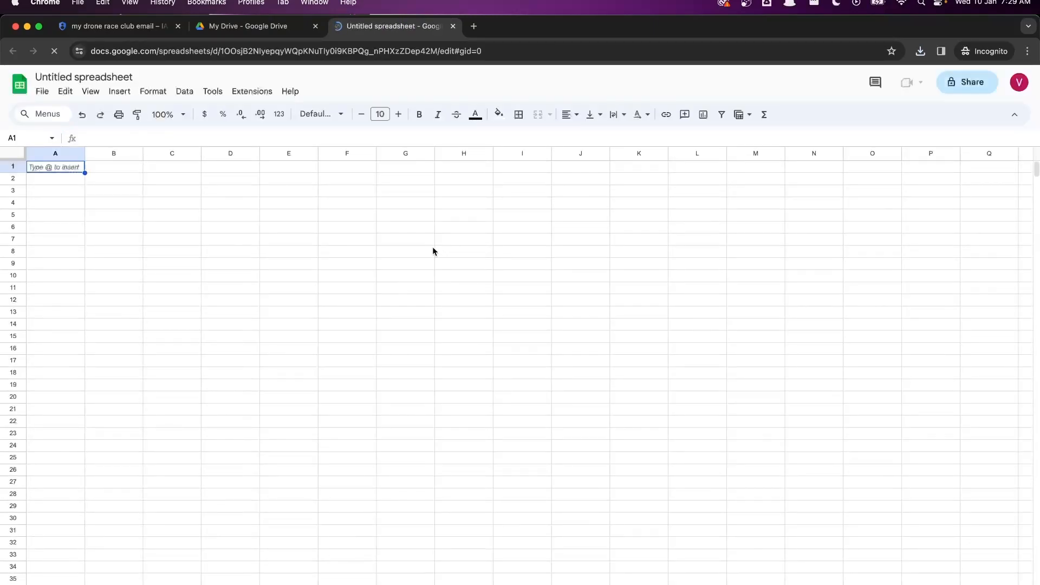
# Title the spreadsheet "My First Race 2024" and enter the headers Name and Callsign in A1 and B1
pyautogui.click(79, 77)
pyautogui.write('My ')
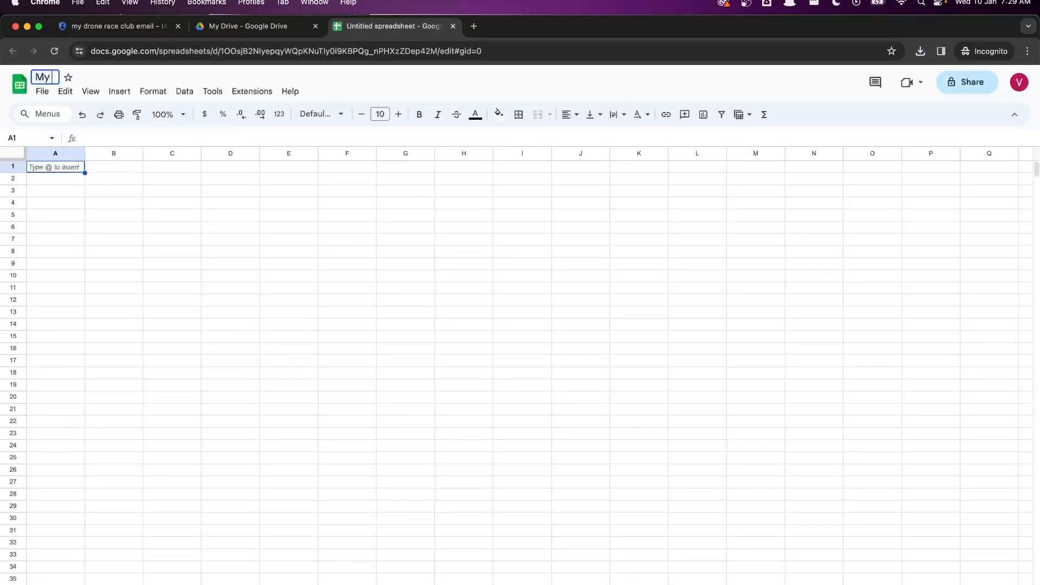
pyautogui.write('First Race 2024')
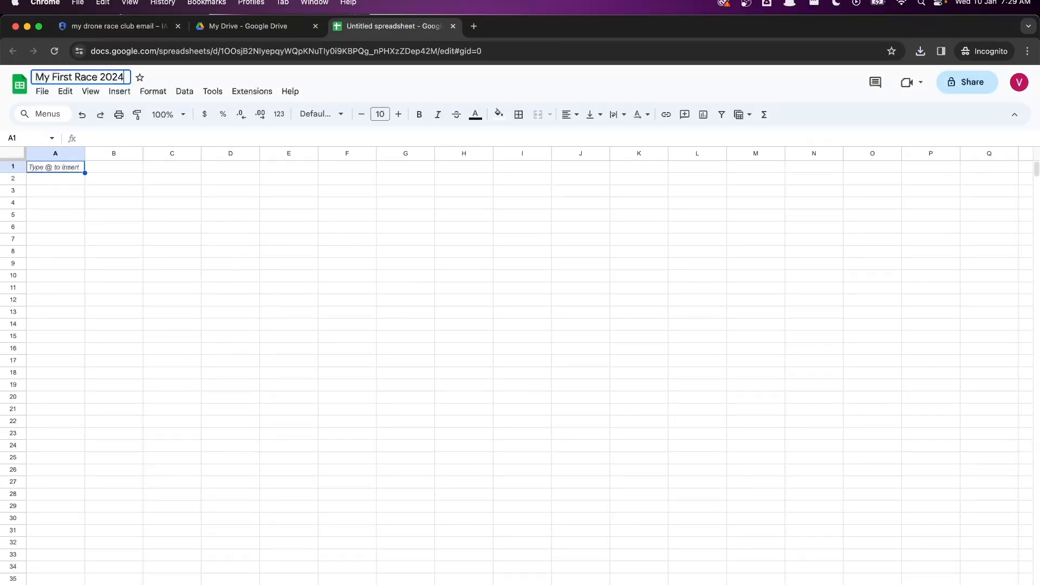
pyautogui.press('Return')
pyautogui.write('Callsign')
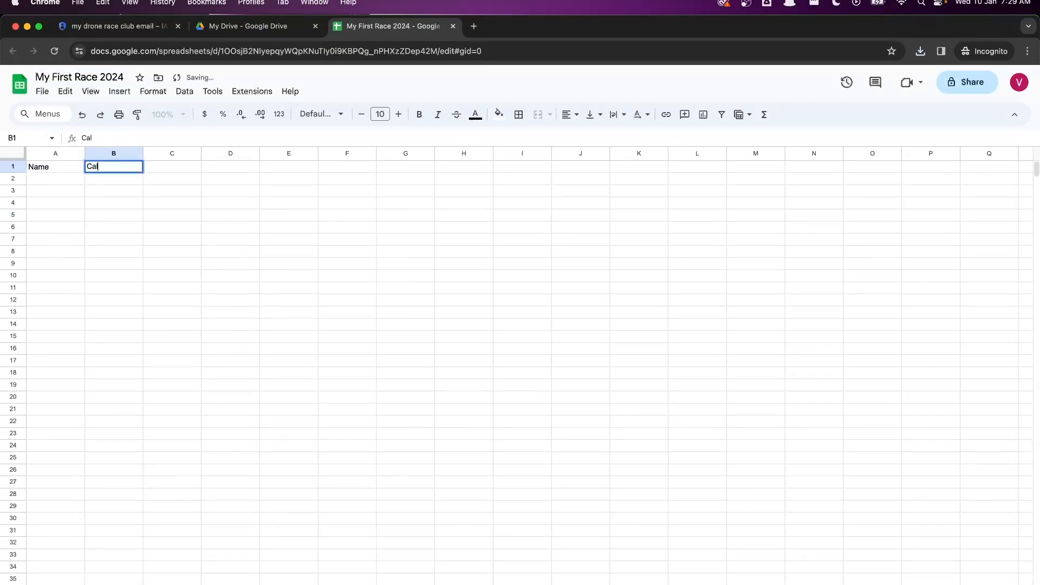
pyautogui.press('Return')
# Fill rows 2 to 4 with the three pilots' first names and their callsigns Barracuda, AMK and AK1
pyautogui.write('Viki')
pyautogui.press('Tab')
pyautogui.write('Barracuda')
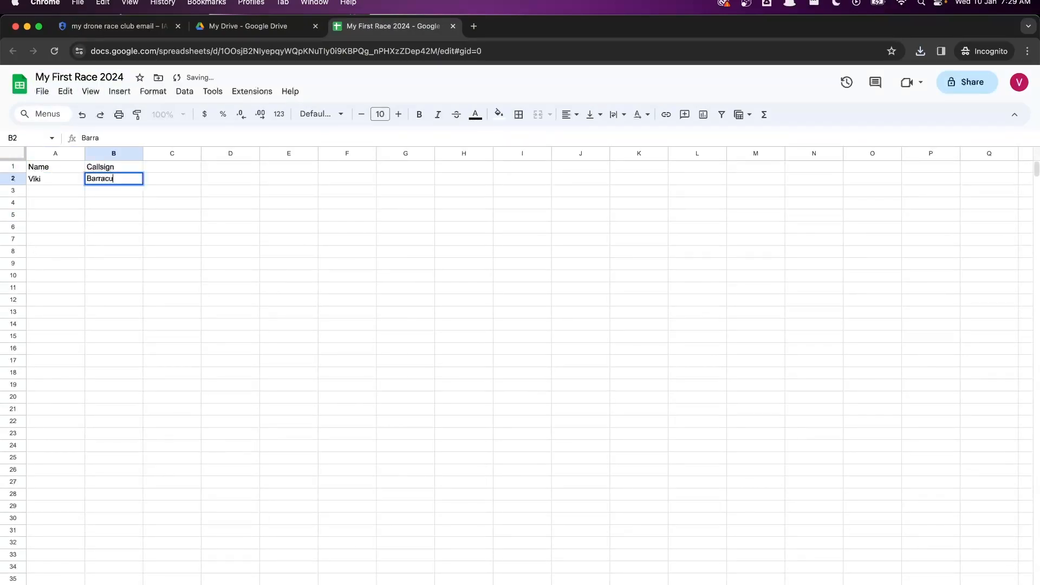
pyautogui.press('Return')
pyautogui.write('Kerry')
pyautogui.press('Tab')
pyautogui.write('AMK')
pyautogui.press('Return')
pyautogui.write('Adam')
pyautogui.press('Tab')
pyautogui.write('AK1')
pyautogui.click(258, 243)
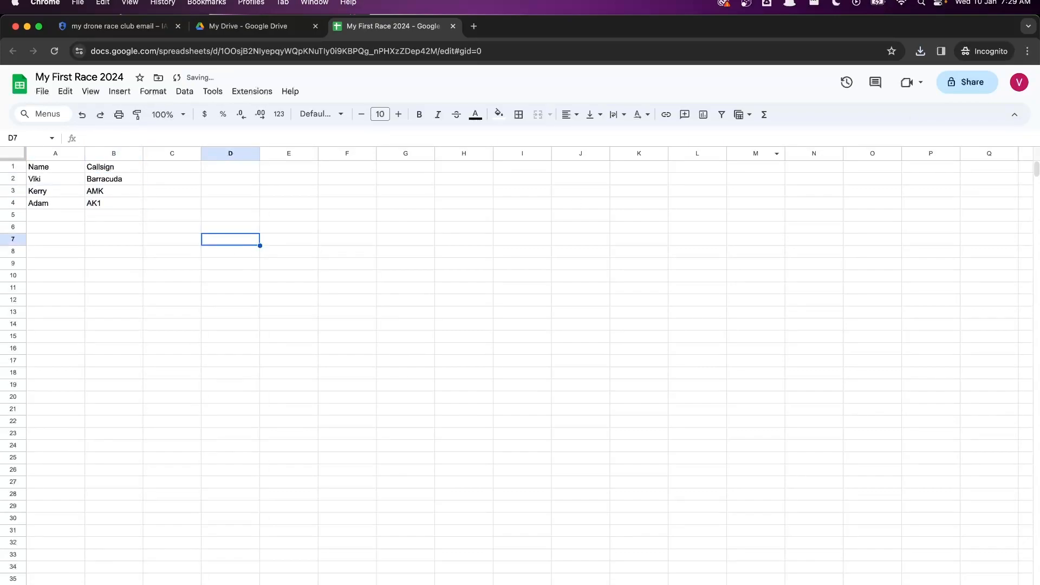
# Share the spreadsheet with the copied service account email as Editor, and check the list of people with access
pyautogui.click(963, 86)
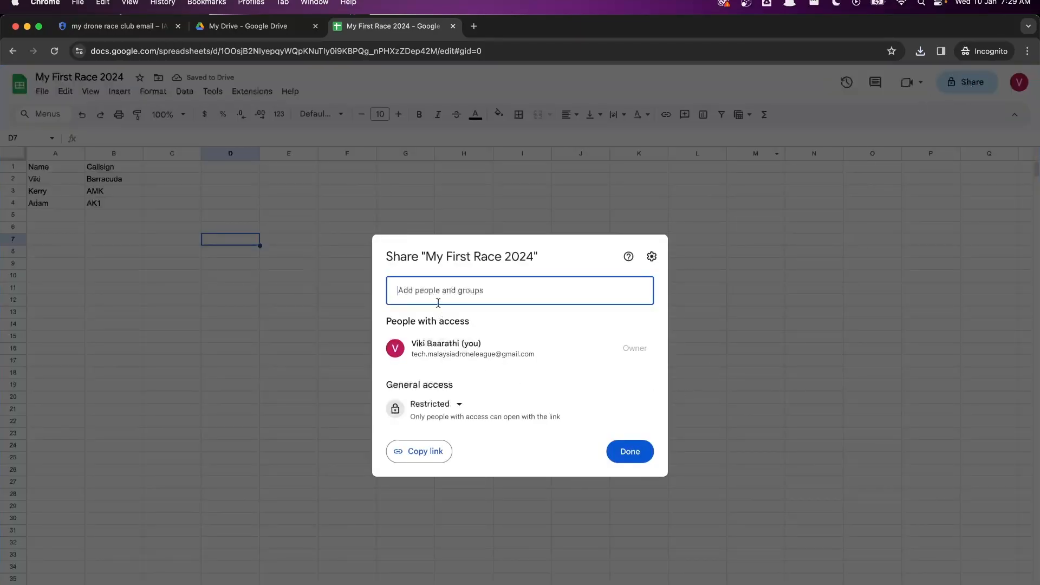
pyautogui.press('super+v')
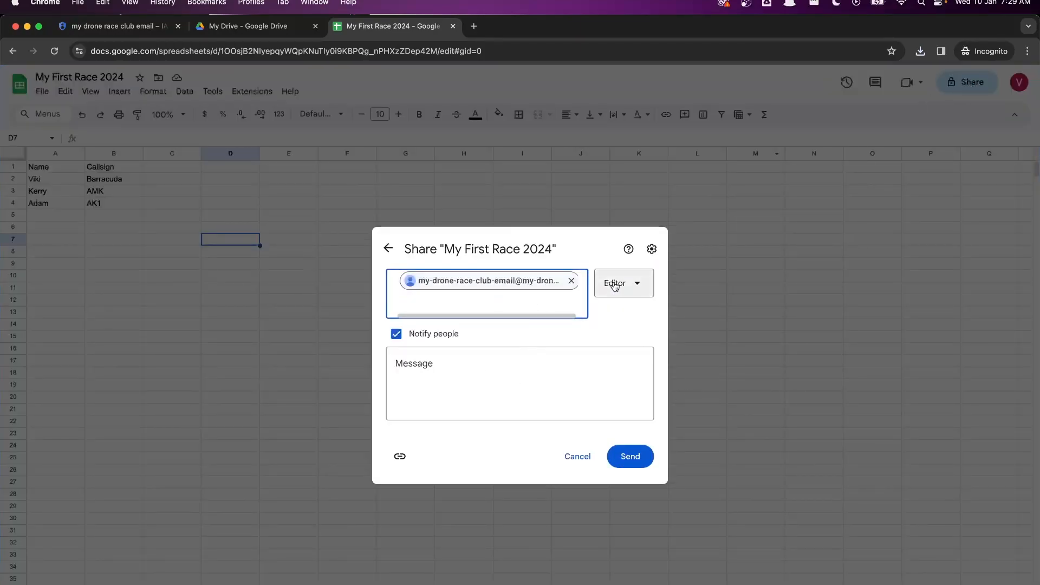
pyautogui.click(631, 457)
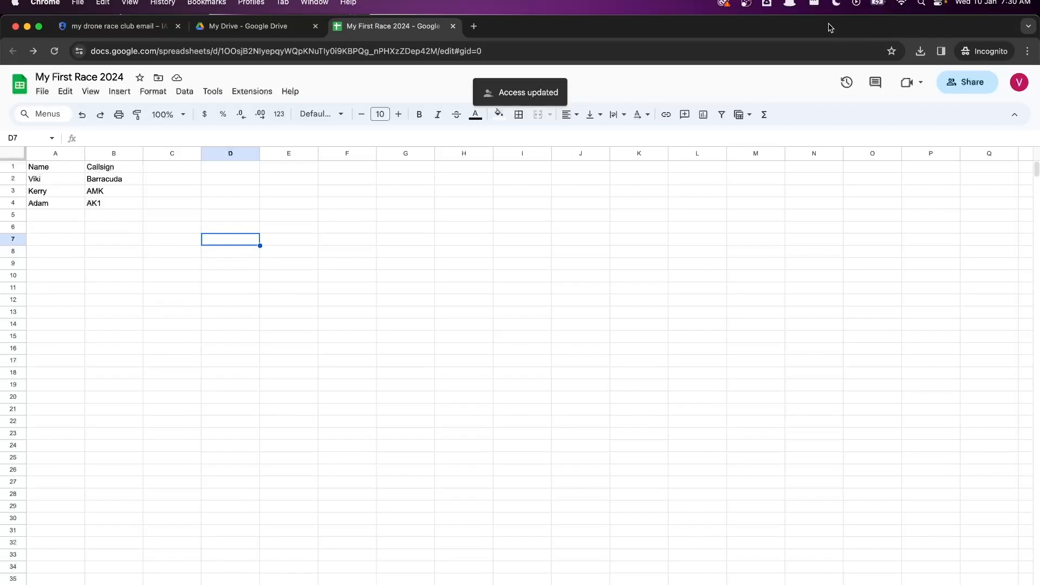
pyautogui.click(958, 86)
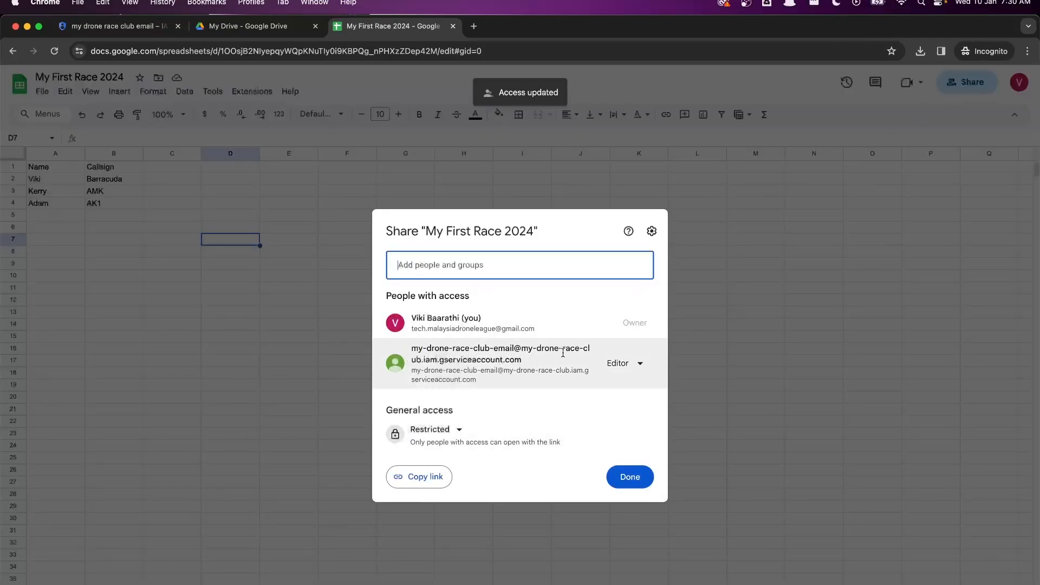
pyautogui.click(634, 477)
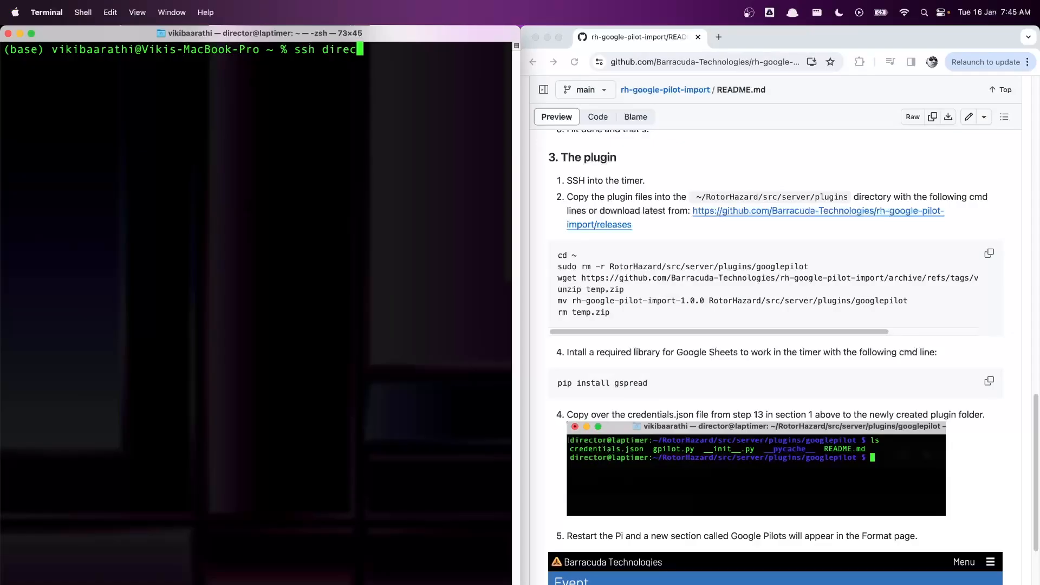
pyautogui.write('tor@laptimer.local')
pyautogui.press('Return')
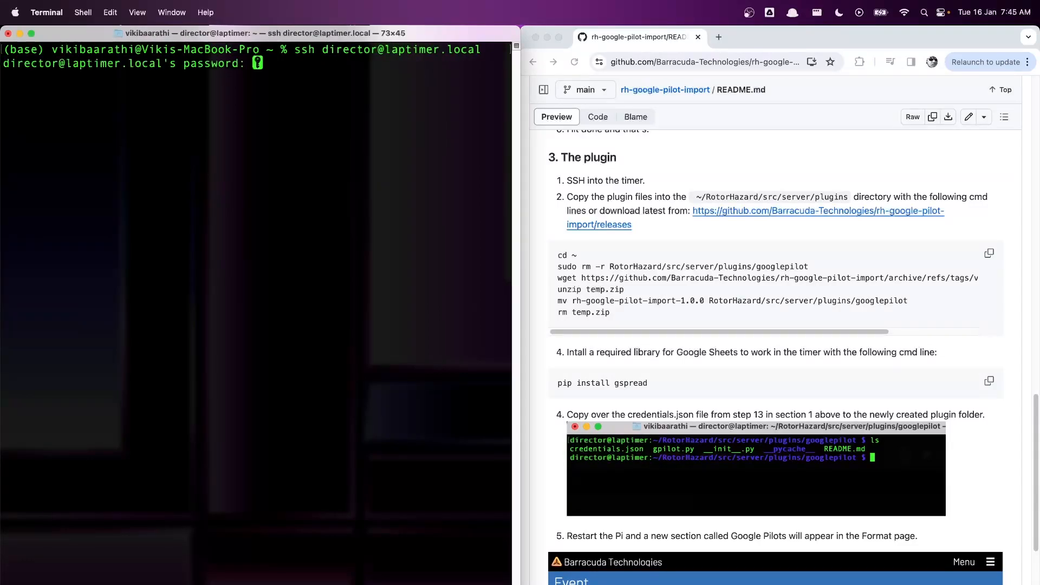
pyautogui.press('Return')
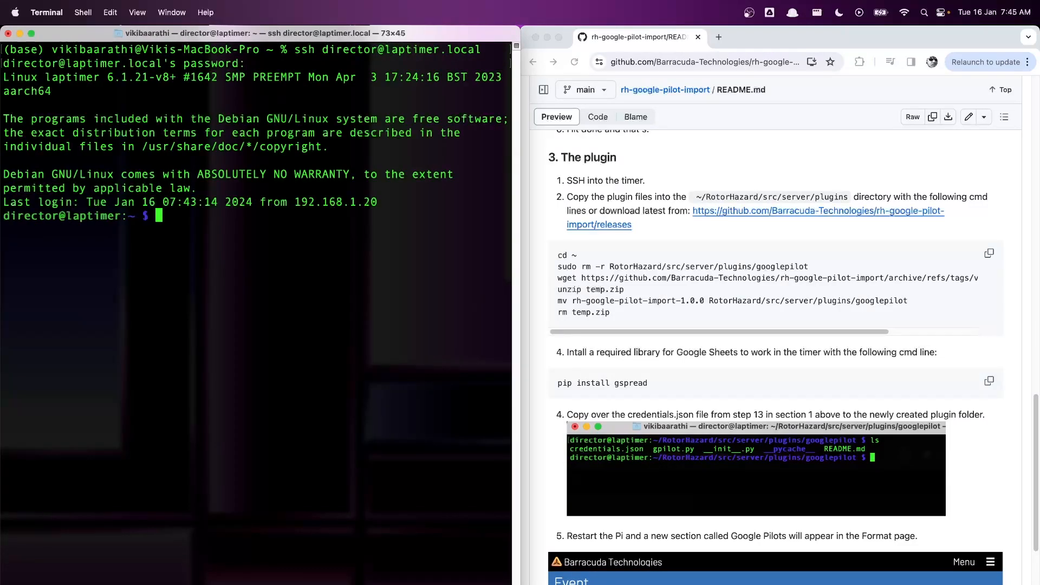
pyautogui.write('clear')
pyautogui.press('Return')
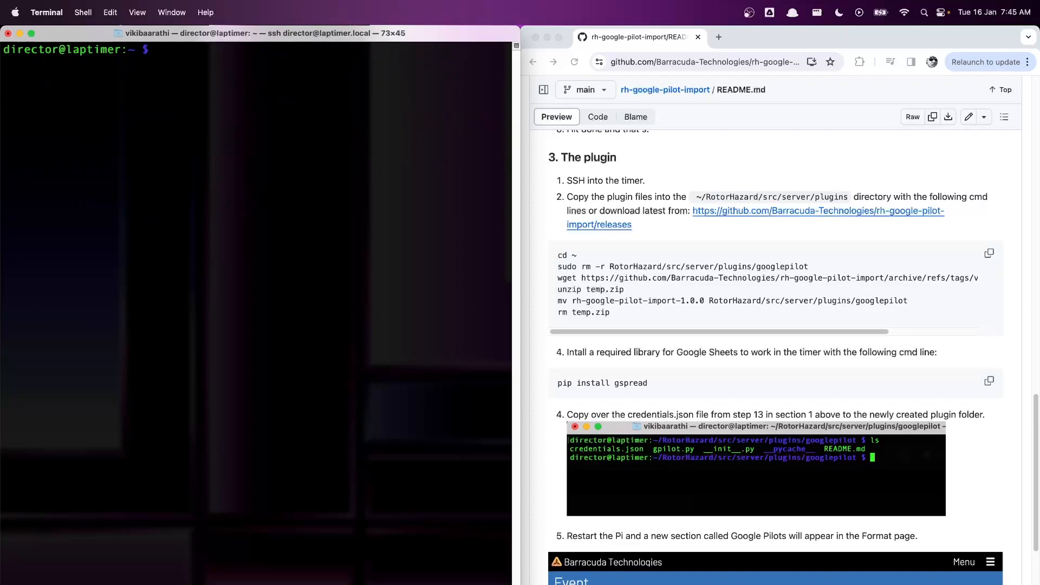
# Stop the rotorhazard service with systemctl and list the contents of RotorHazard/src/server/plugins
pyautogui.write('sudo systemctl stop rotorhazard')
pyautogui.press('Return')
pyautogui.write('cd RotorHazard/')
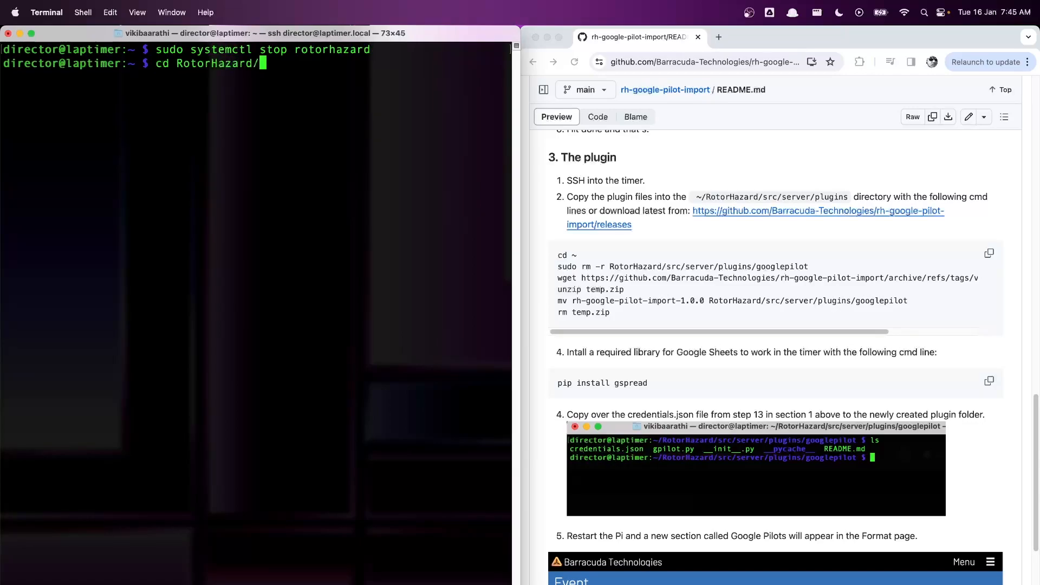
pyautogui.write('src/server/plugins')
pyautogui.press('Return')
pyautogui.write('ls')
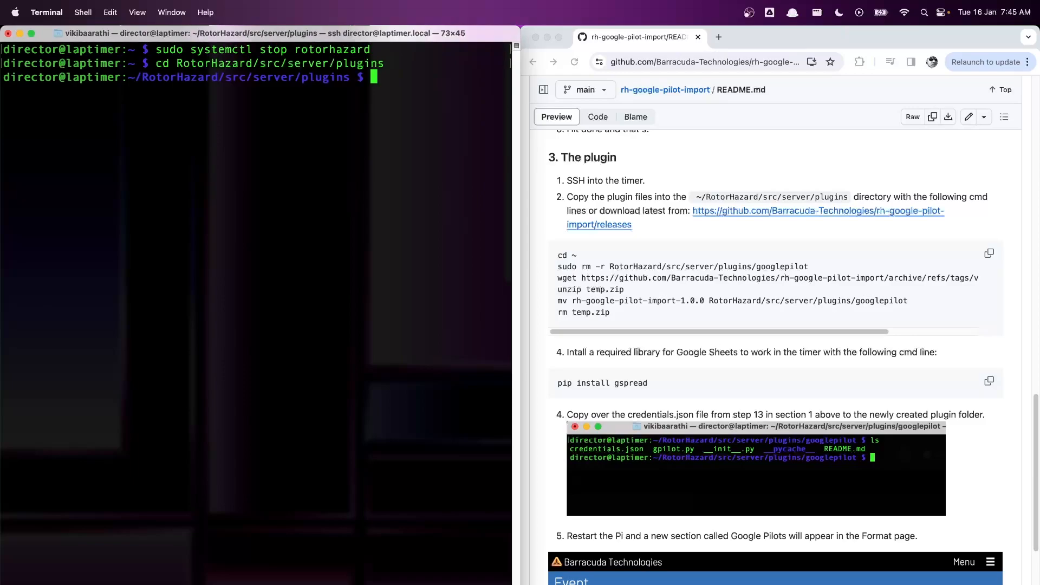
pyautogui.press('Return')
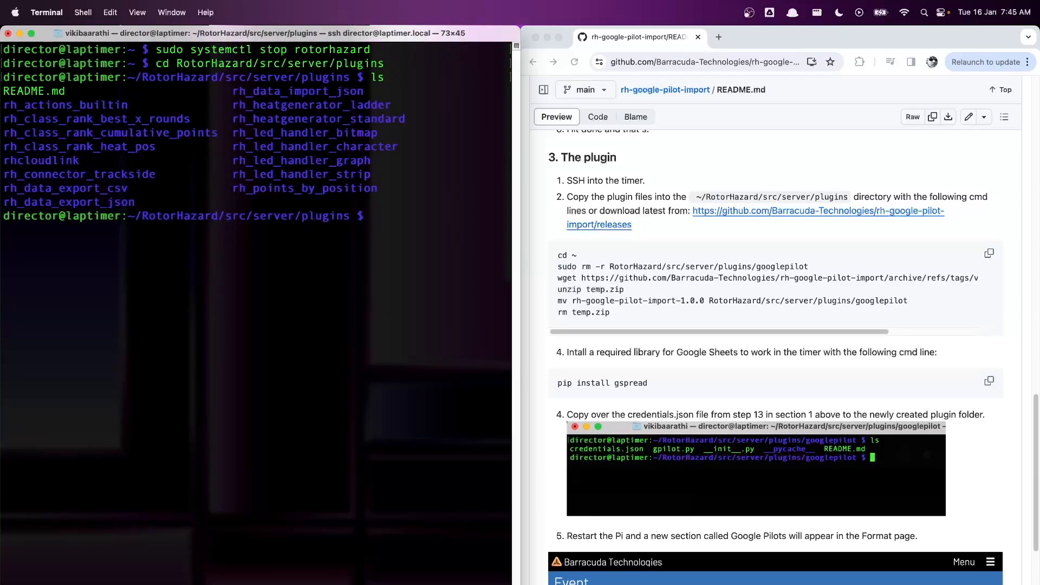
# From the timer's home directory, run the README's command block that downloads and installs the googlepilot plugin, and clear the terminal
pyautogui.write('cd ~')
pyautogui.press('Return')
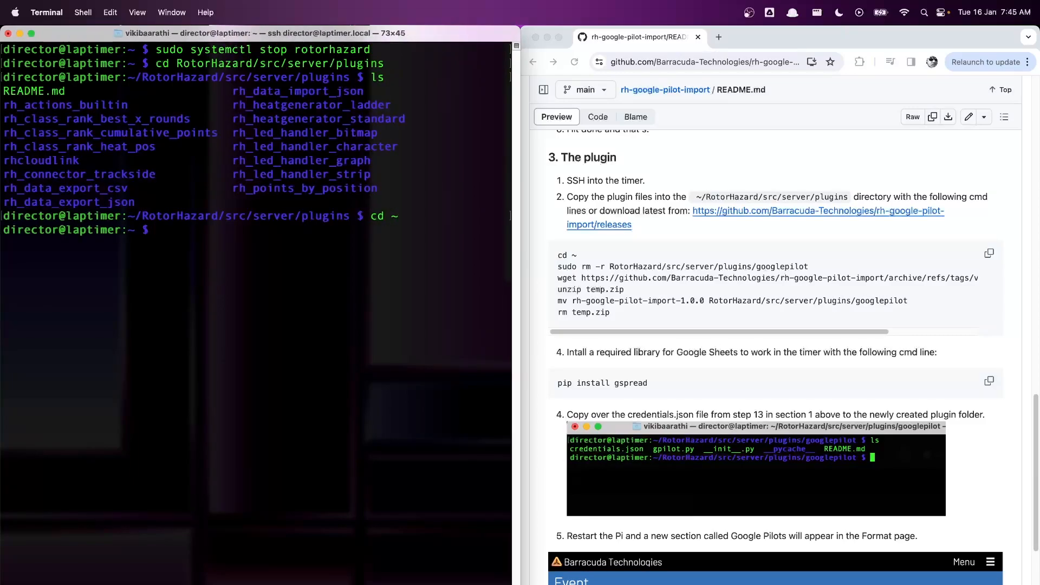
pyautogui.click(910, 301)
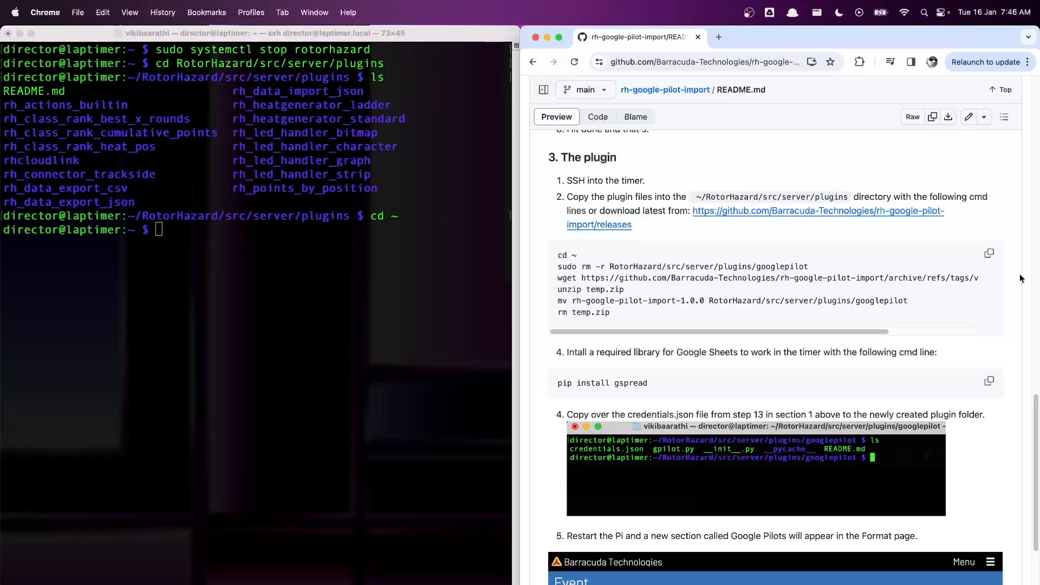
pyautogui.click(988, 255)
pyautogui.click(306, 247)
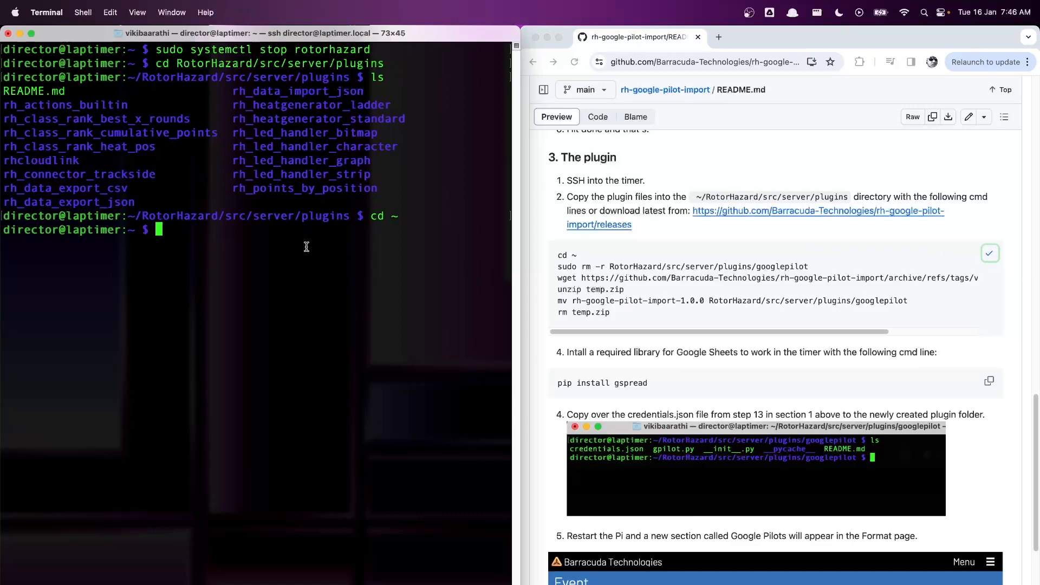
pyautogui.press('super+v')
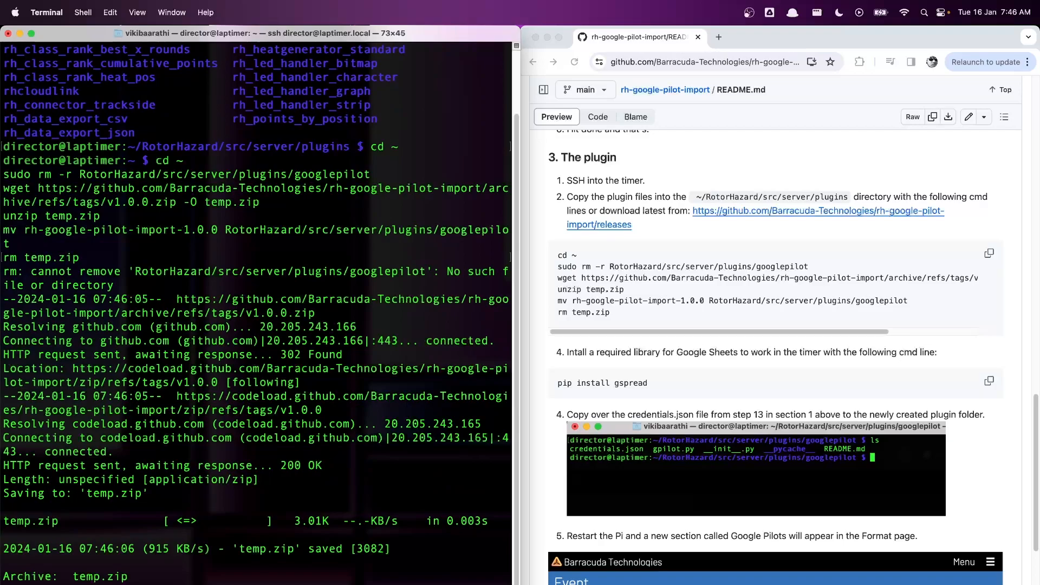
pyautogui.press('super+k')
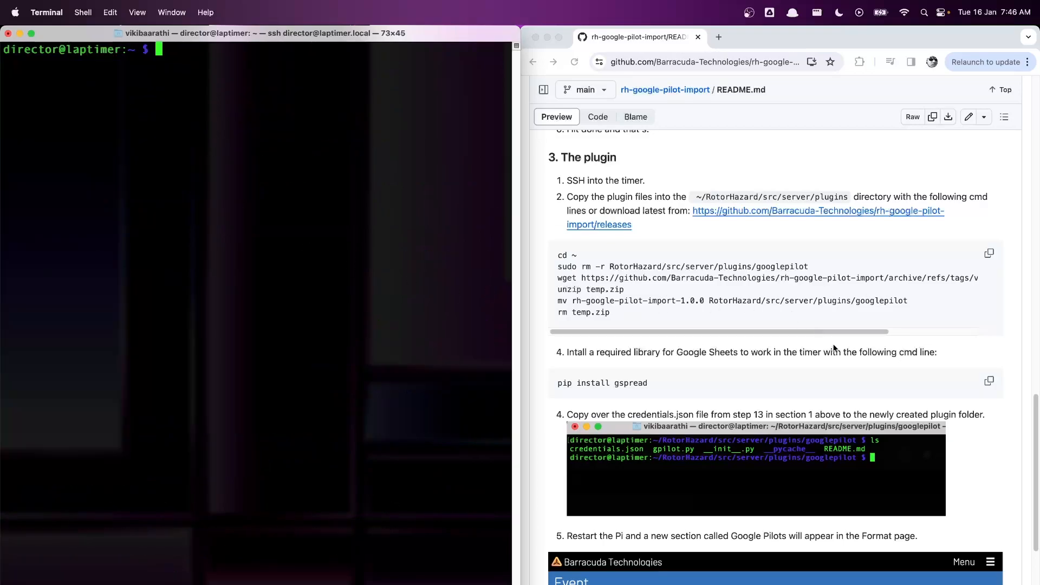
# Run the README's pip install gspread command on the timer, clear the output and exit the SSH session
pyautogui.click(866, 373)
pyautogui.click(988, 382)
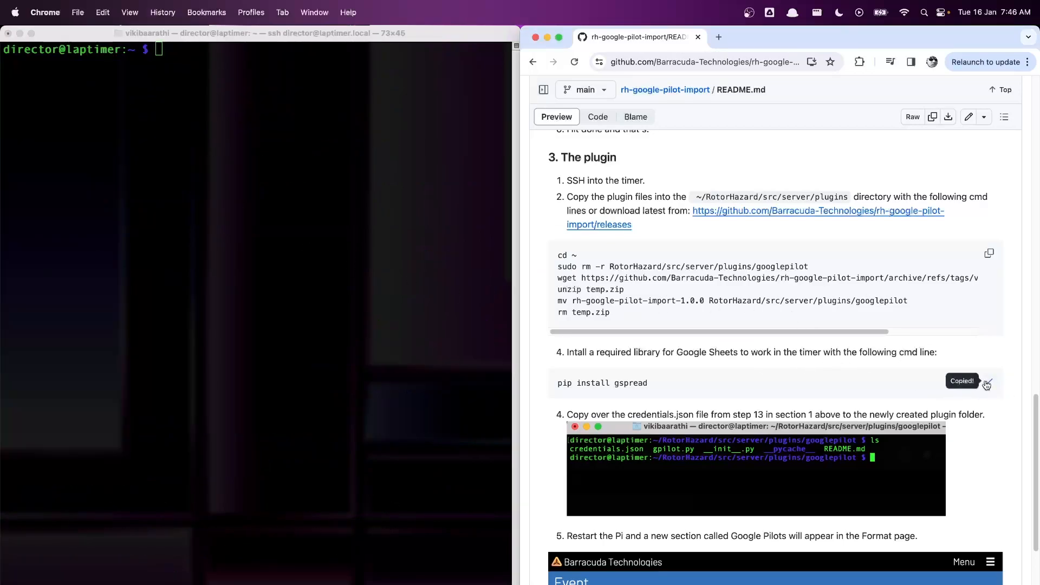
pyautogui.click(270, 149)
pyautogui.press('super+v')
pyautogui.press('Return')
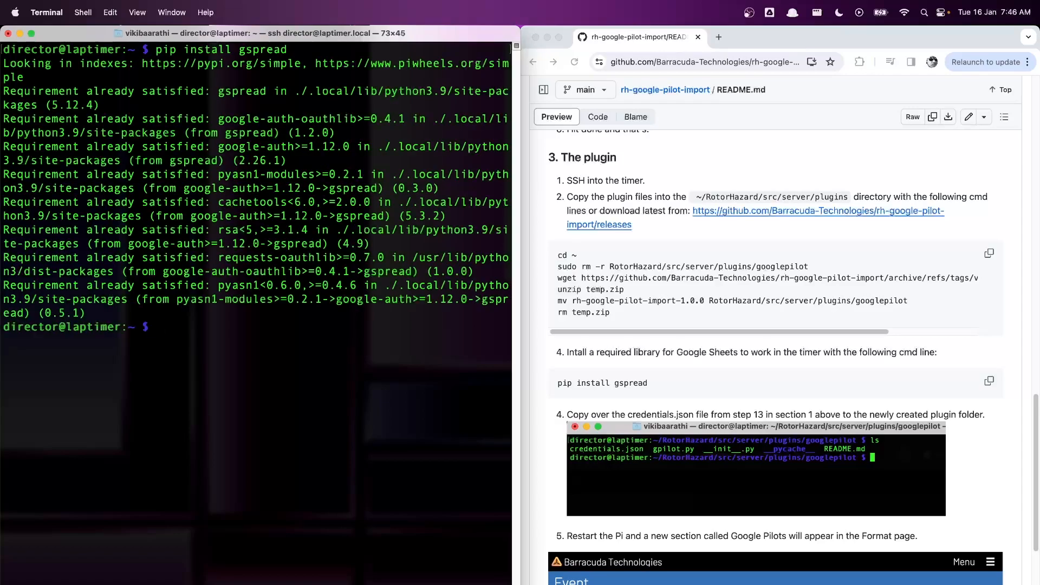
pyautogui.write('clear')
pyautogui.press('Return')
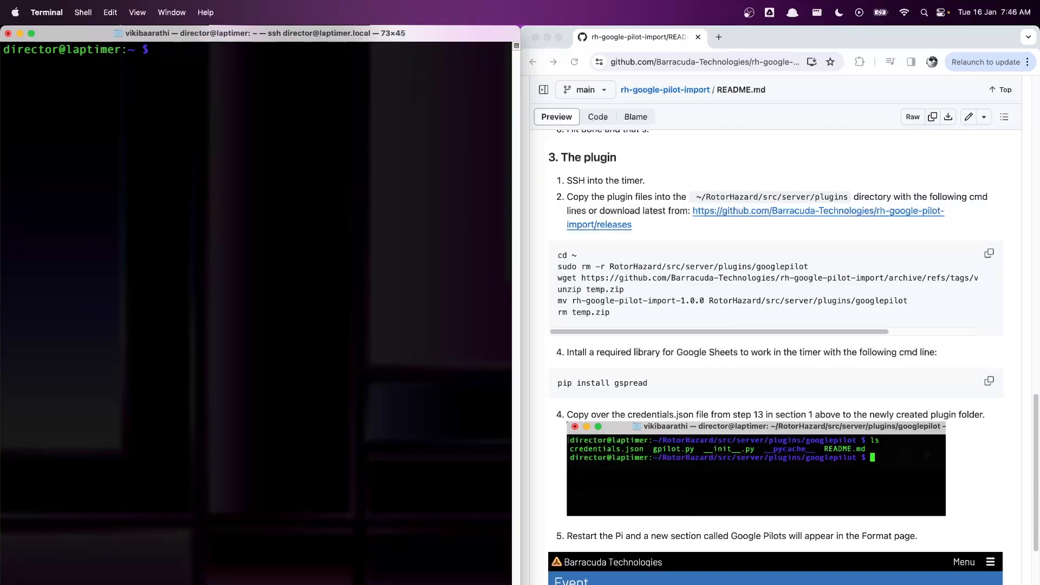
pyautogui.write('exit')
pyautogui.press('Return')
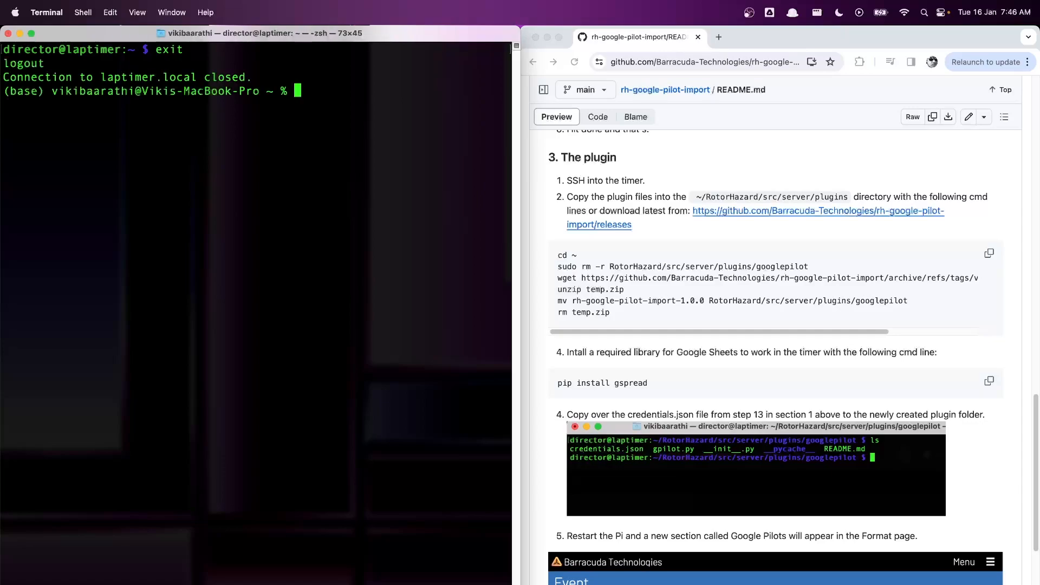
pyautogui.write('clear')
pyautogui.press('BackSpace')
pyautogui.press('BackSpace')
pyautogui.press('BackSpace')
pyautogui.press('BackSpace')
pyautogui.press('BackSpace')
pyautogui.press('super+Tab')
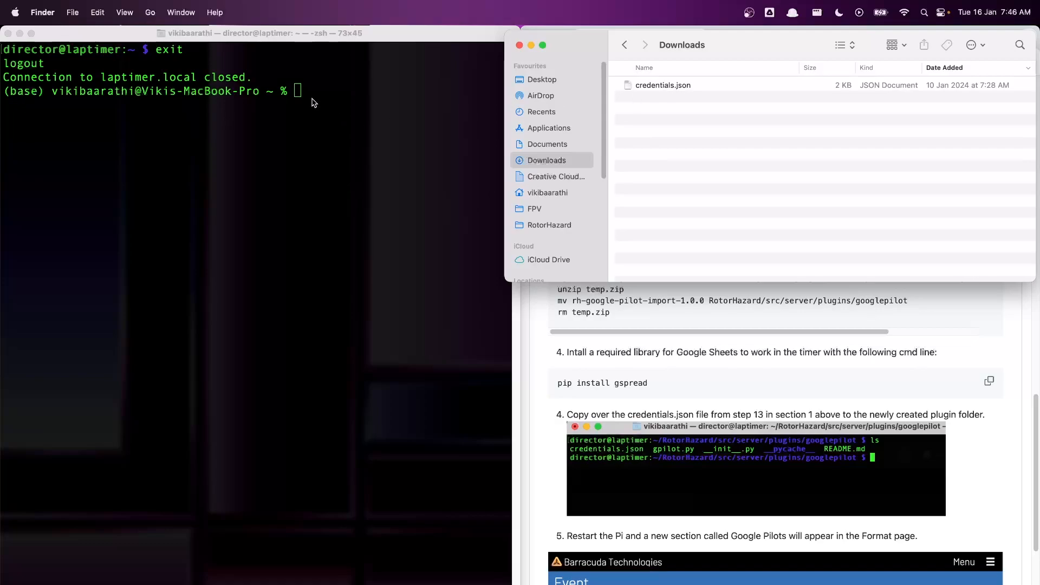
pyautogui.click(311, 99)
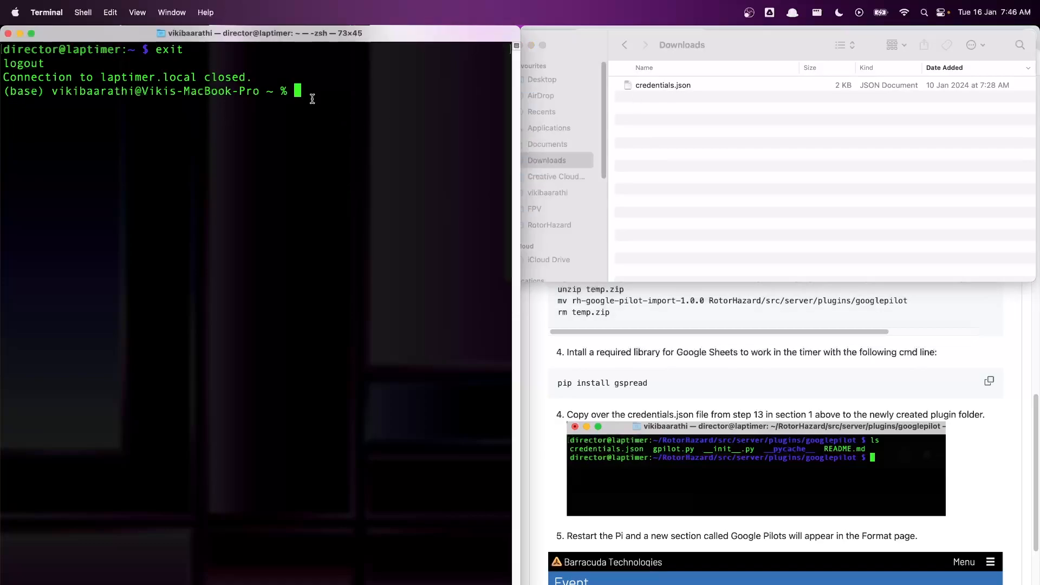
pyautogui.write('s-MacBook-Pro ~ % scp ~/Downloads/cre')
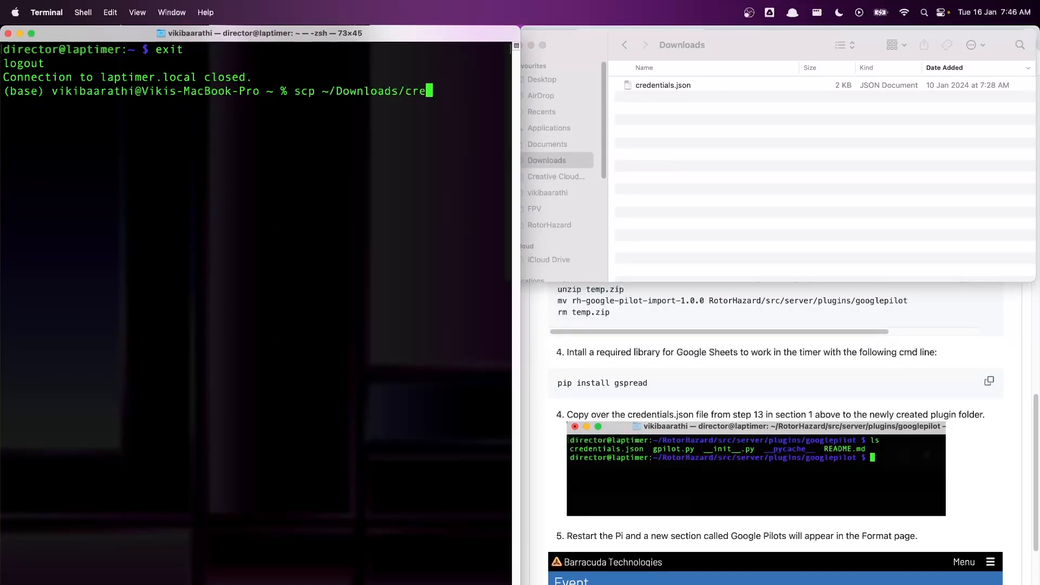
pyautogui.write('dentials.json director')
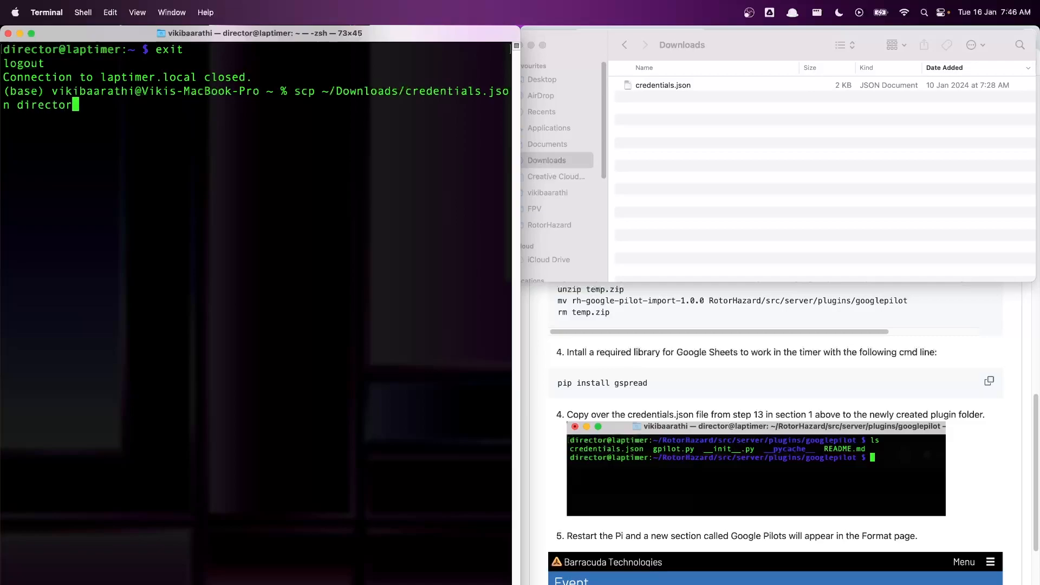
pyautogui.write('@laptimer.local:')
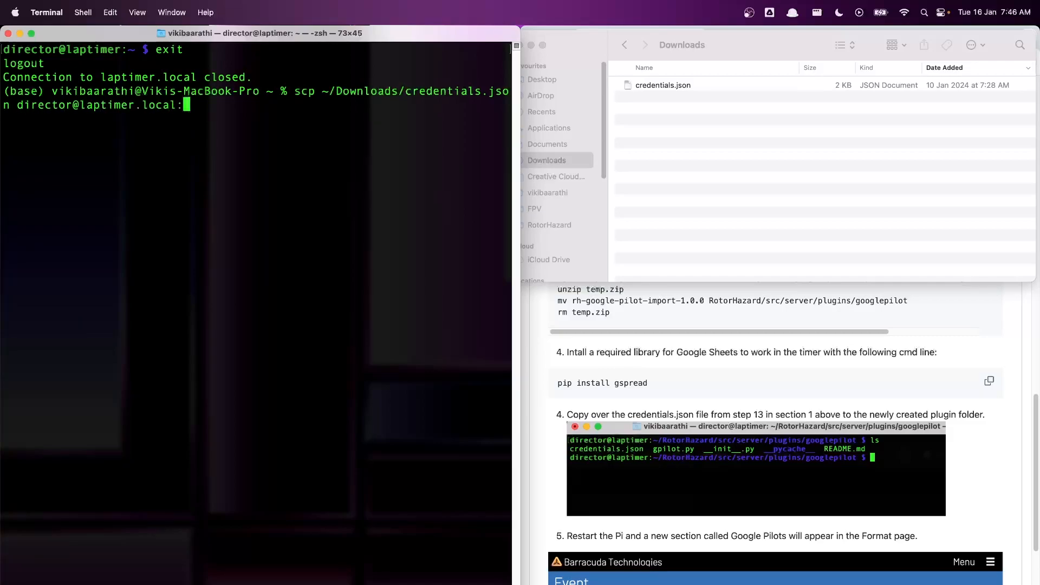
pyautogui.write('~/RotorHazard/')
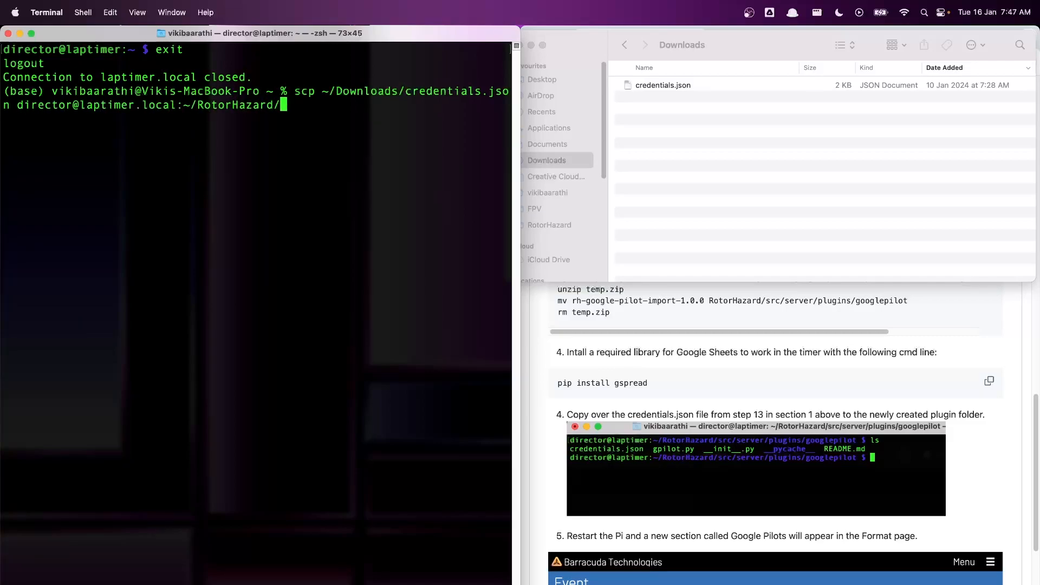
pyautogui.write('src/server/plugins/googlepilot')
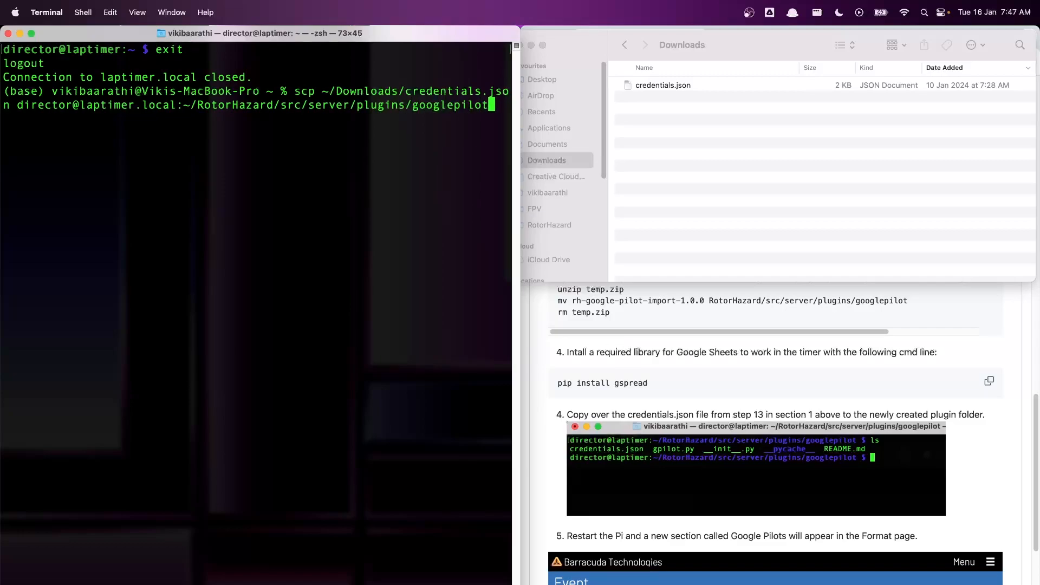
pyautogui.press('Return')
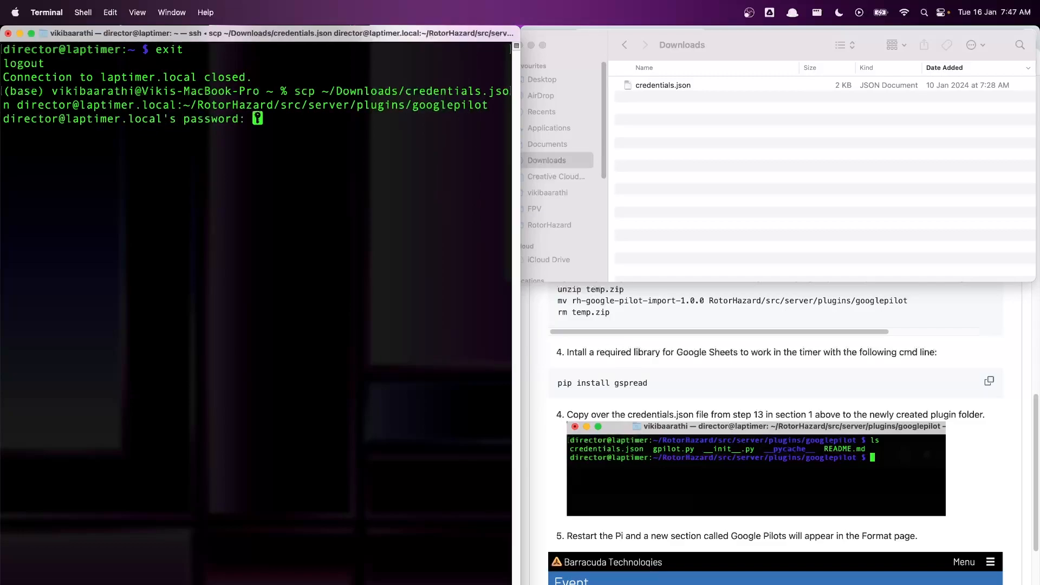
pyautogui.press('Return')
pyautogui.press('Return')
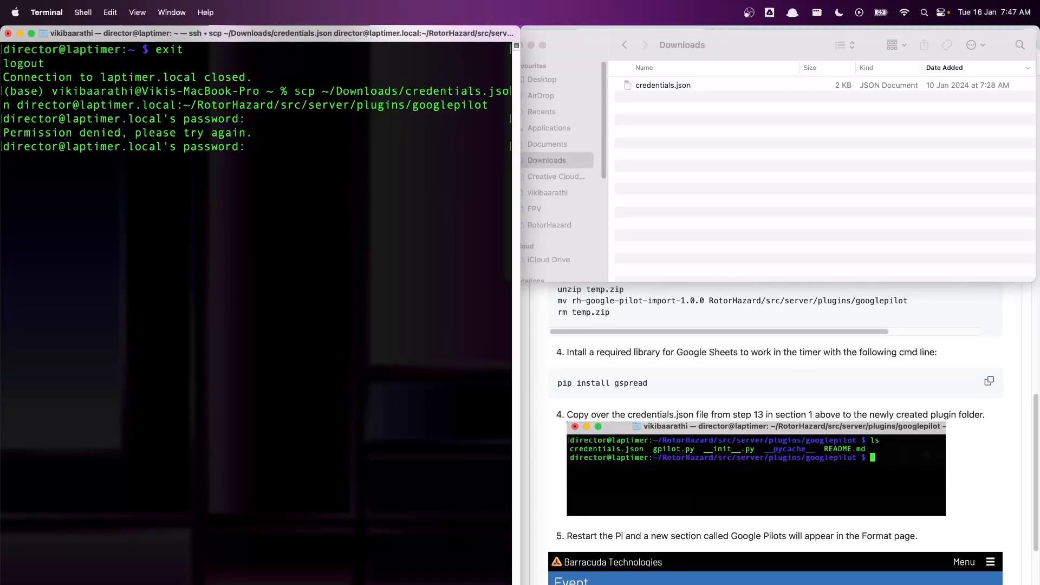
pyautogui.press('Return')
pyautogui.write('ssh ')
pyautogui.write('laptimer')
pyautogui.press('BackSpace')
pyautogui.press('BackSpace')
pyautogui.press('BackSpace')
pyautogui.press('BackSpace')
pyautogui.press('BackSpace')
pyautogui.press('BackSpace')
pyautogui.press('BackSpace')
pyautogui.press('BackSpace')
pyautogui.write('direc')
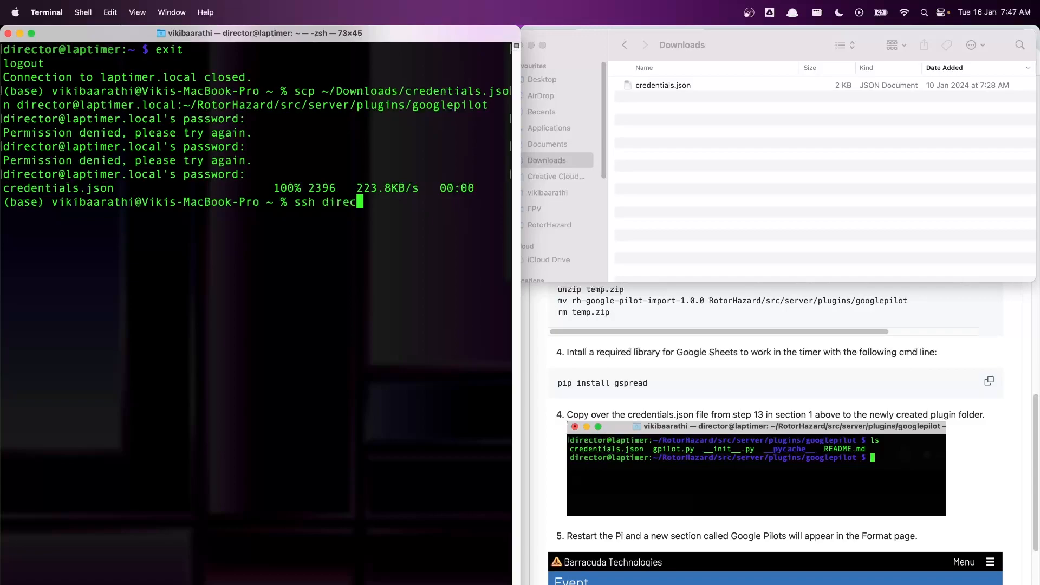
pyautogui.write('tor@laptimer.local')
pyautogui.press('Return')
pyautogui.press('Return')
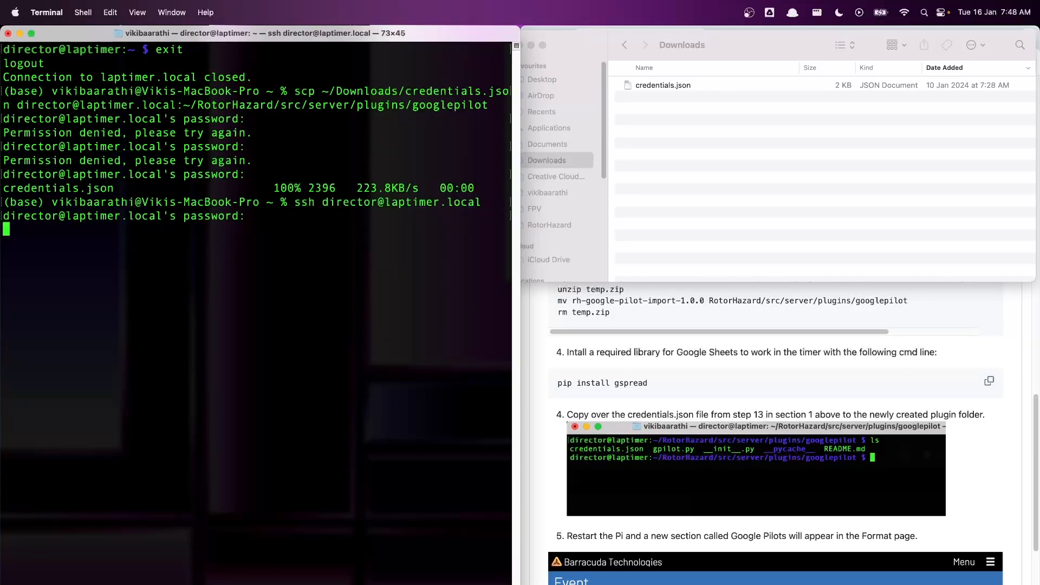
# Change to RotorHazard/src/server/plugins on the timer and list its contents
pyautogui.write('cd RotorHazard/sr')
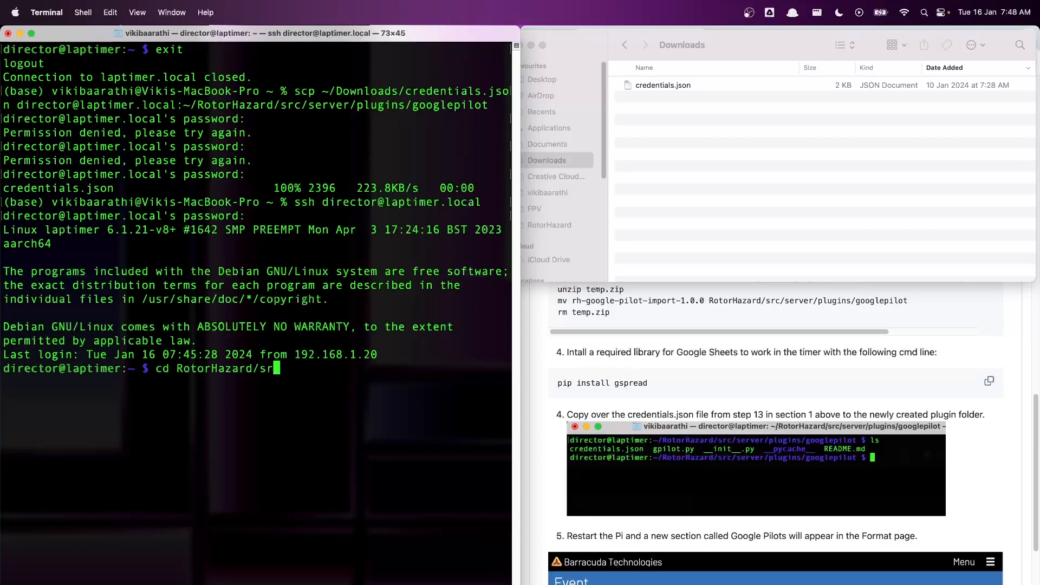
pyautogui.write('c/server/plugins')
pyautogui.press('Return')
pyautogui.write('ls')
pyautogui.press('Return')
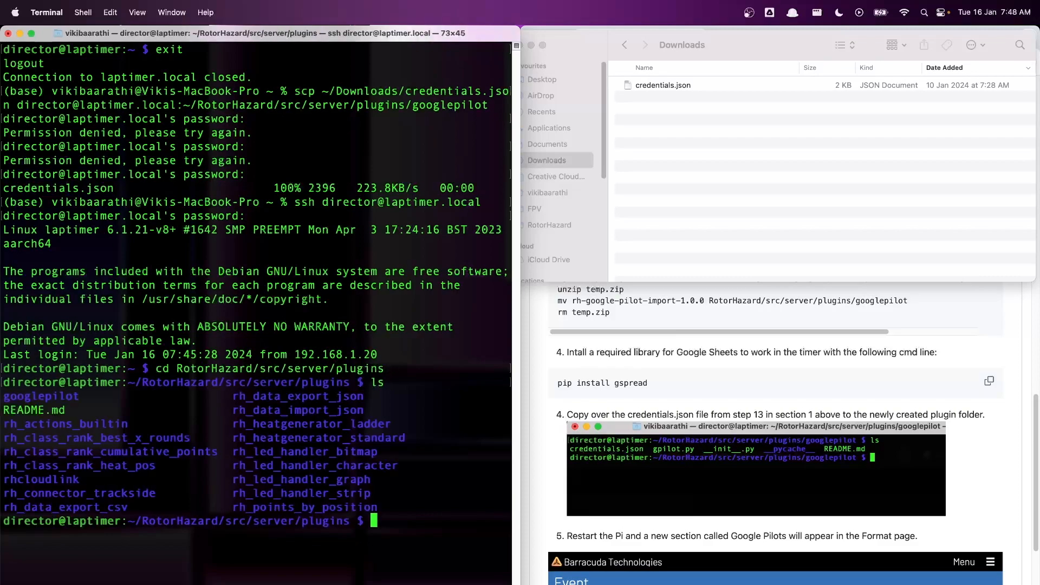
# Change into the googlepilot folder, list its files and reboot the timer with sudo reboot
pyautogui.write('cd googlepilot')
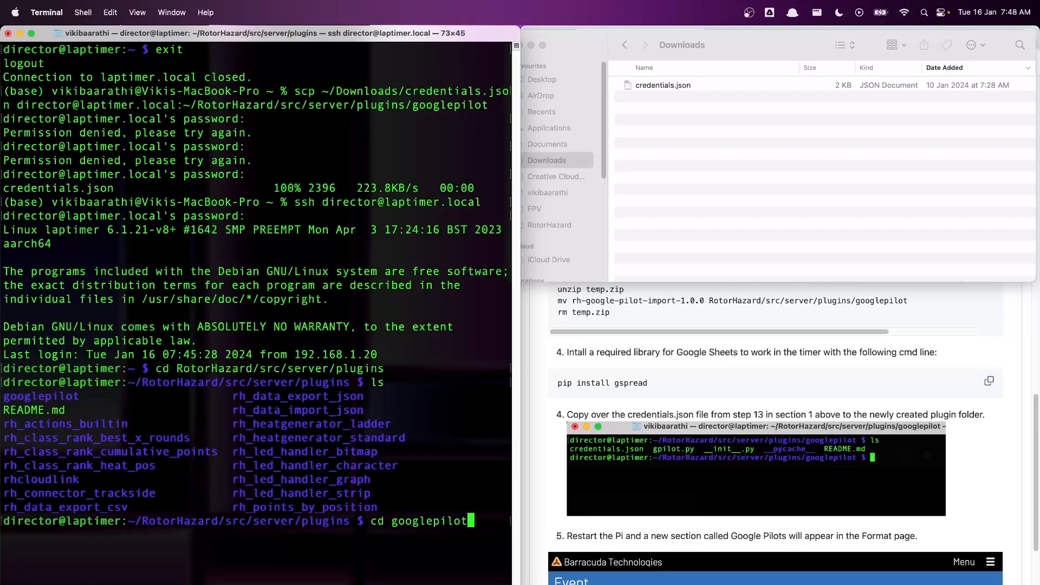
pyautogui.press('Return')
pyautogui.write('ls')
pyautogui.press('Return')
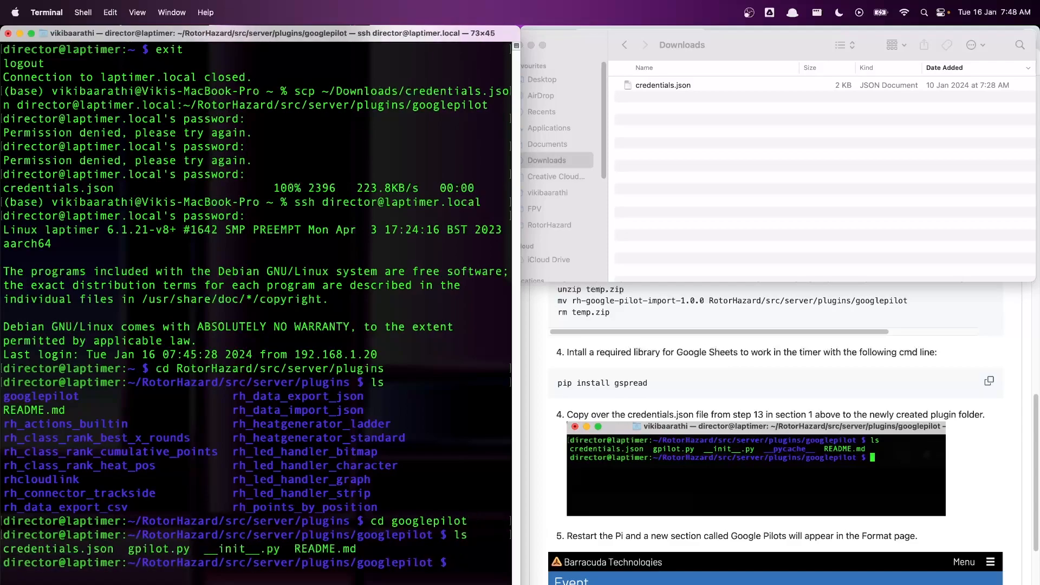
pyautogui.write('sudo reboot')
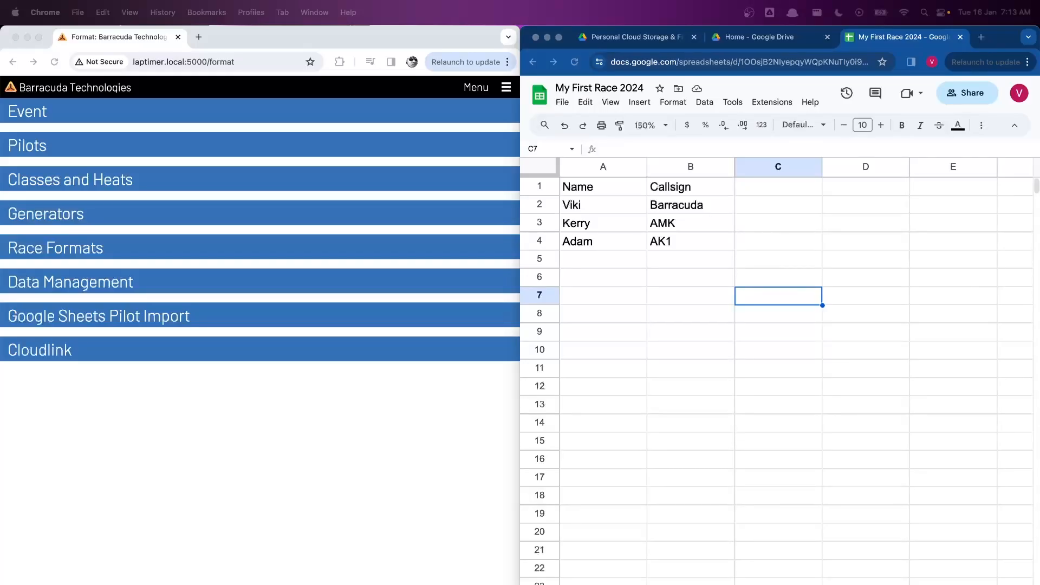
# Expand the Pilots and Google Sheets Pilot Import sections on the timer's Format page in Chrome
pyautogui.click(316, 525)
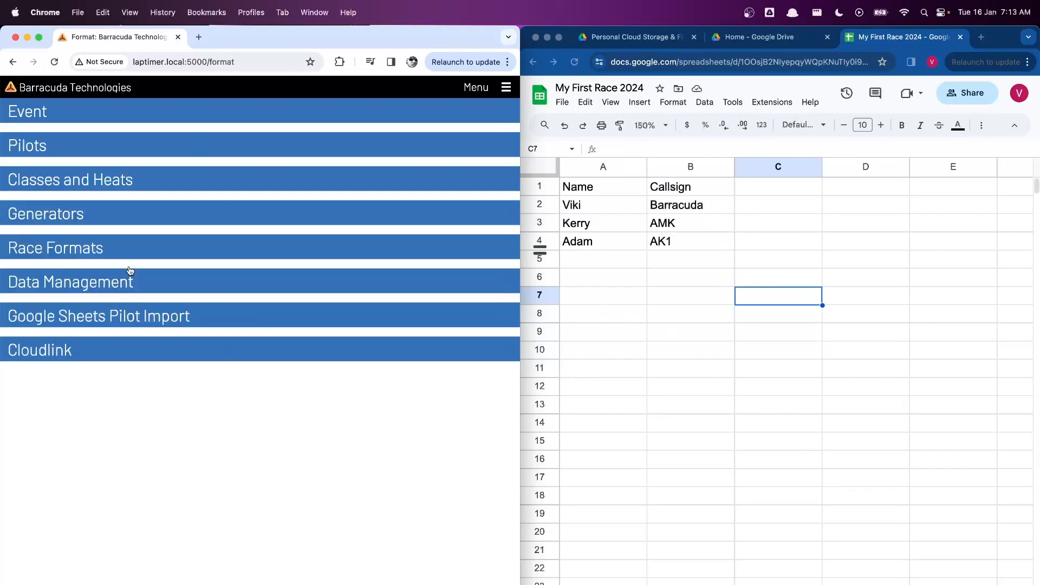
pyautogui.click(116, 151)
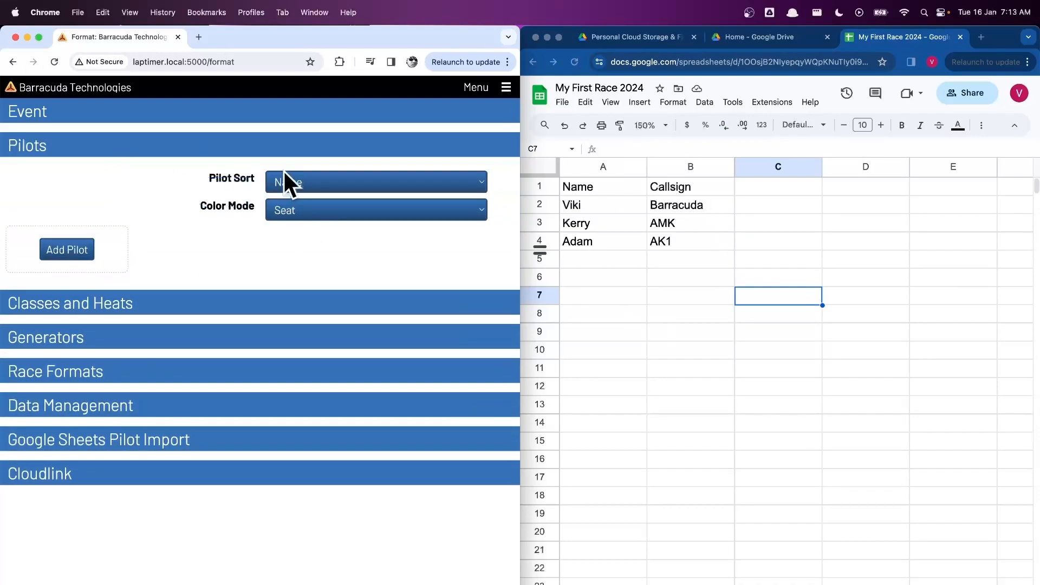
pyautogui.click(167, 443)
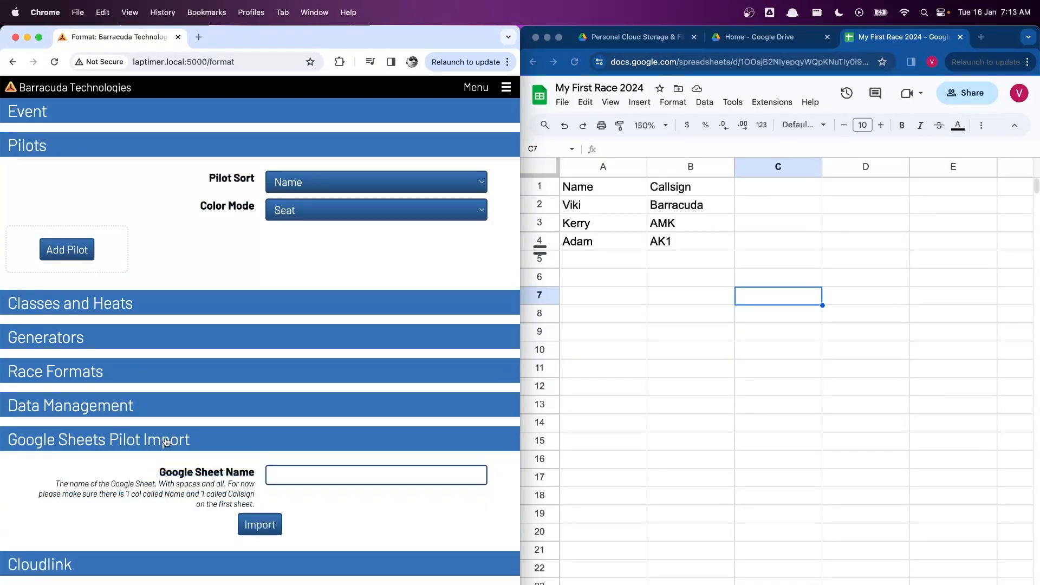
# Copy the spreadsheet's title, My First Race 2024, into Google Sheet Name on the timer page and import the pilots
pyautogui.click(610, 87)
pyautogui.press('super+c')
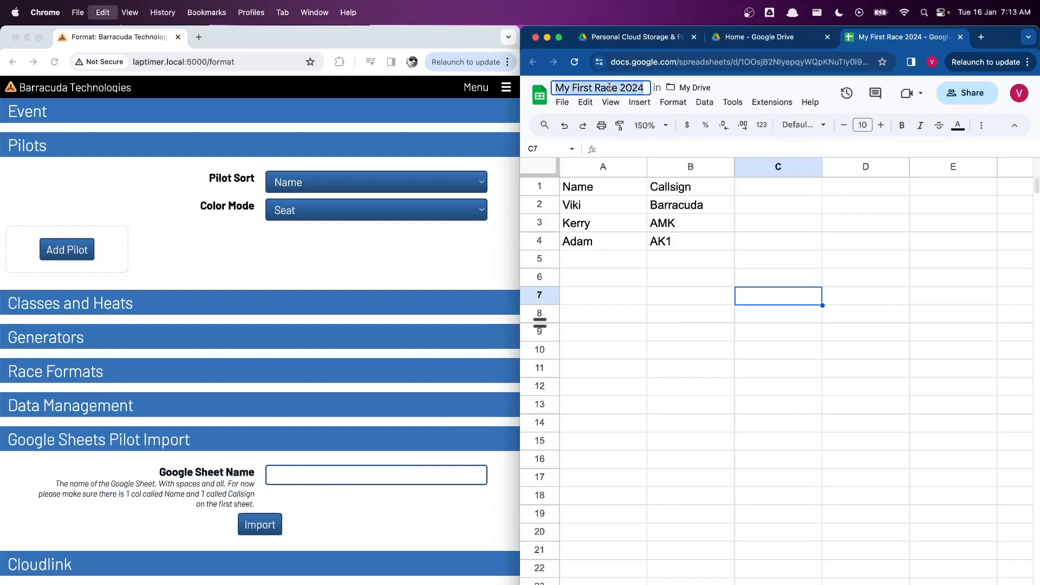
pyautogui.click(355, 477)
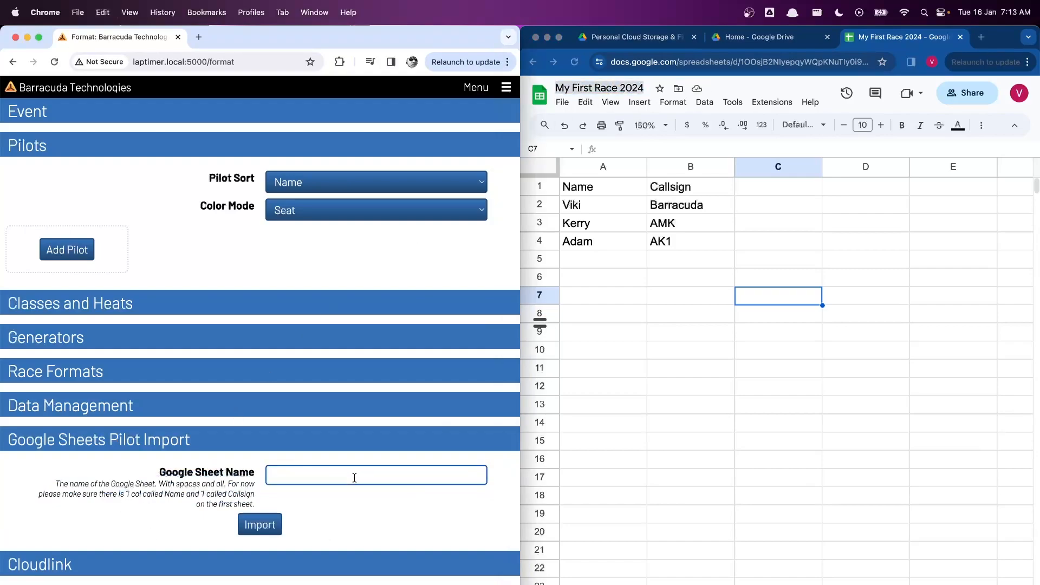
pyautogui.press('super+v')
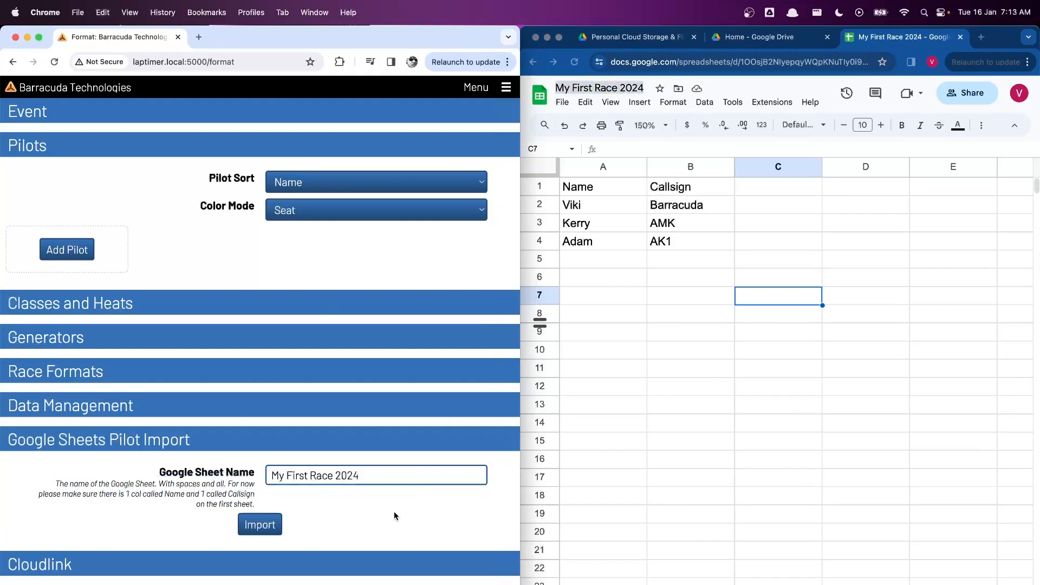
pyautogui.click(258, 524)
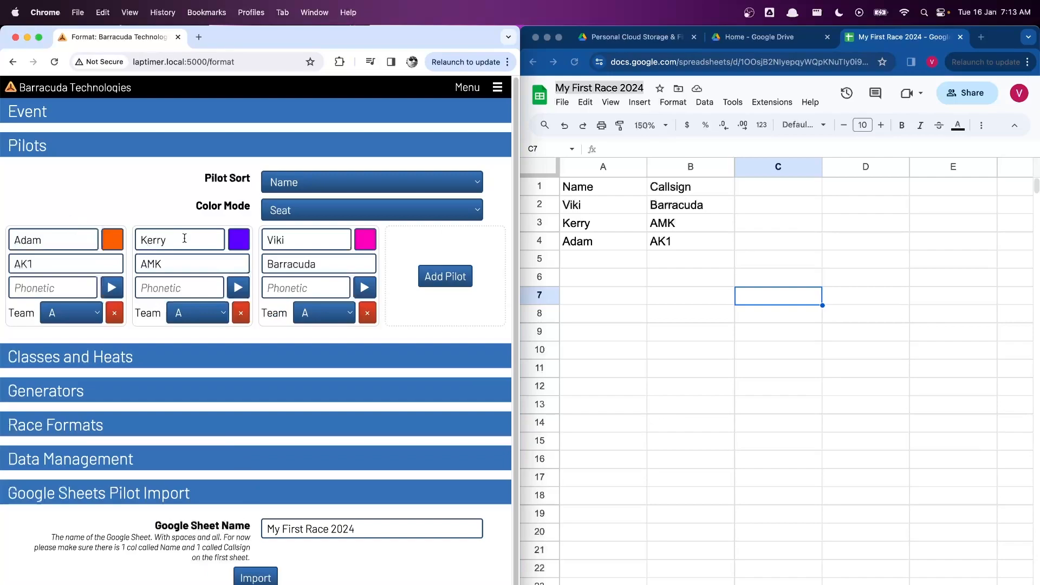
# Add another pilot's name and callsign in row 5 of the spreadsheet and run the timer's pilot import again
pyautogui.click(619, 262)
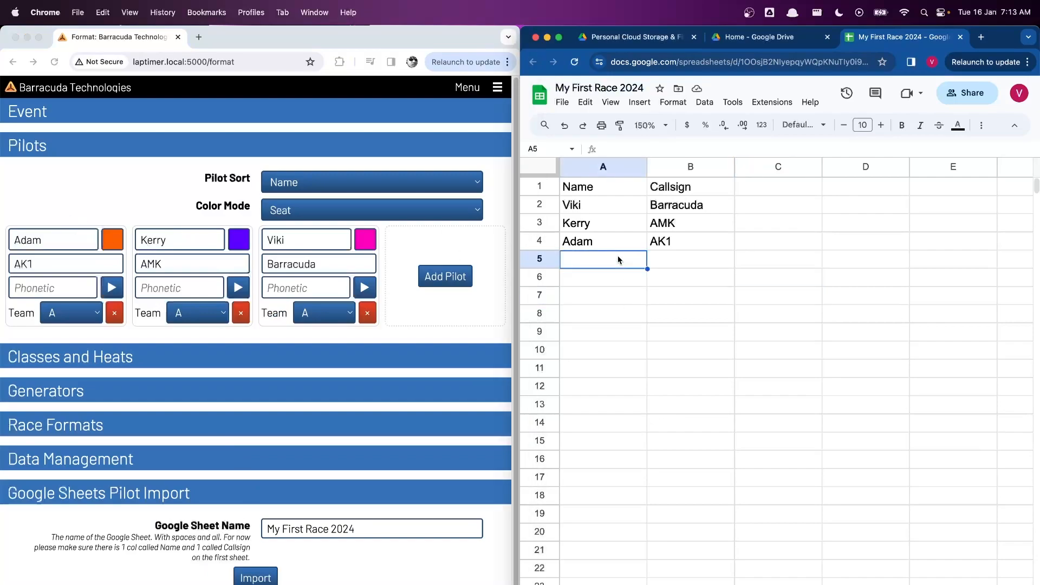
pyautogui.write('Bob')
pyautogui.press('Tab')
pyautogui.write('Fo')
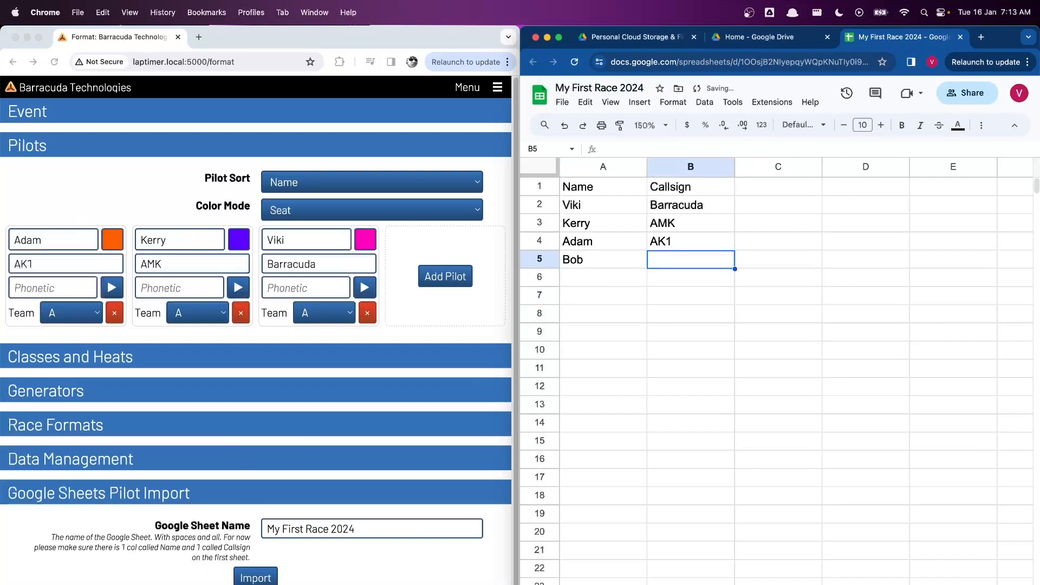
pyautogui.write('BobFPV')
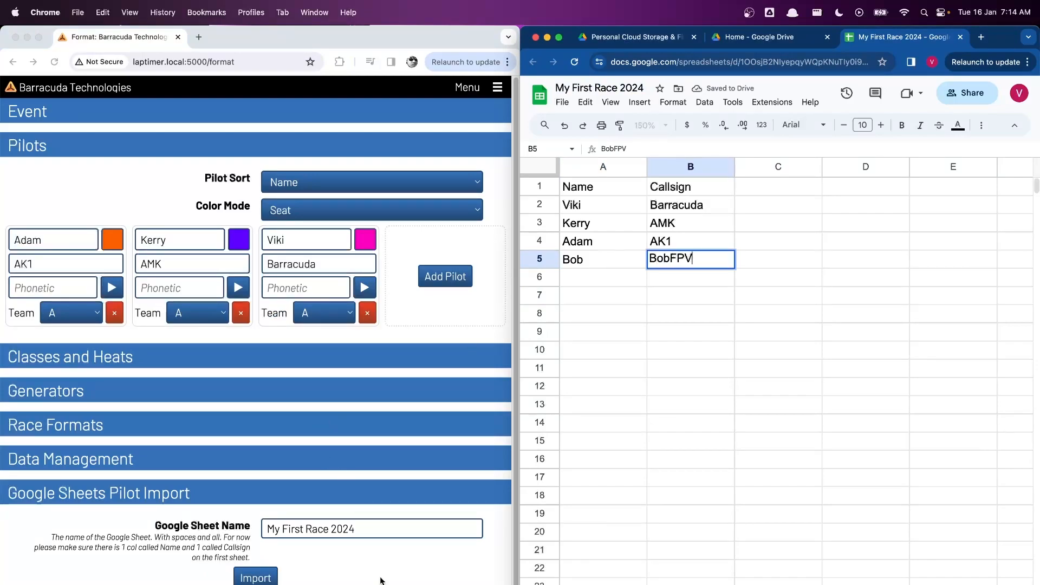
pyautogui.click(266, 580)
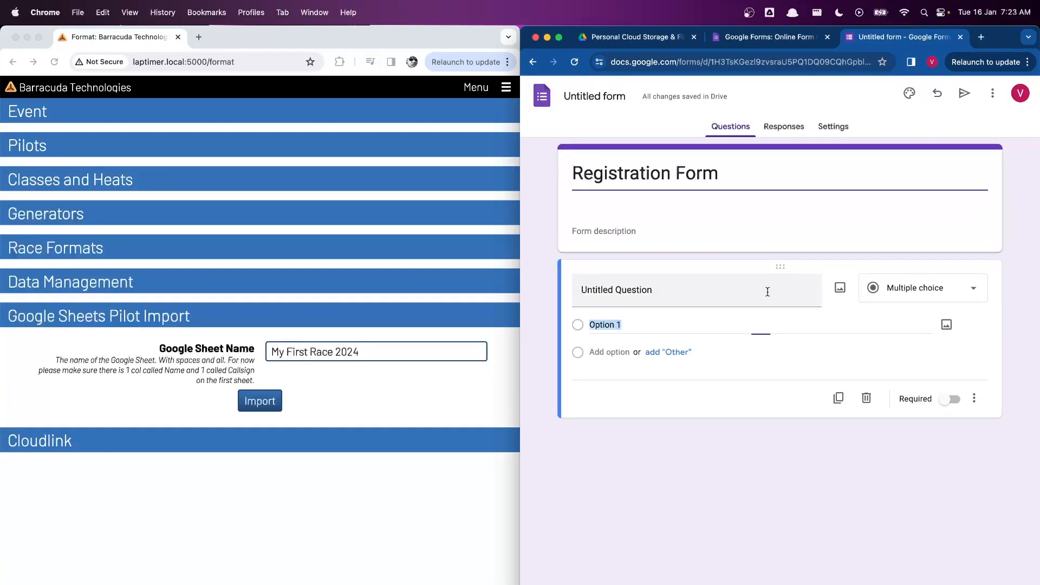
# Make the Registration Form's first question a required short-answer question titled Name
pyautogui.click(956, 260)
pyautogui.click(924, 199)
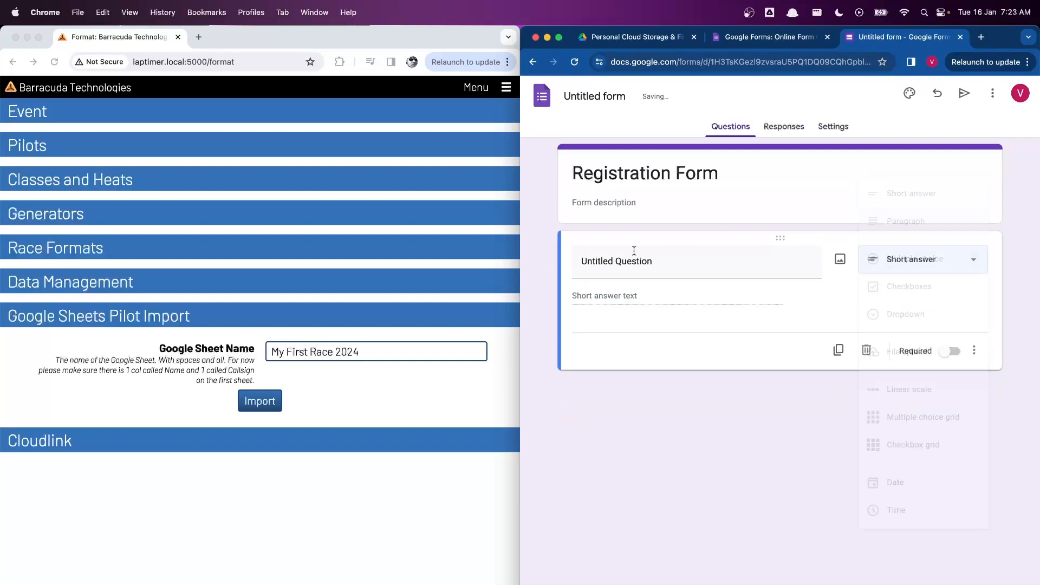
pyautogui.click(647, 266)
pyautogui.write('Name')
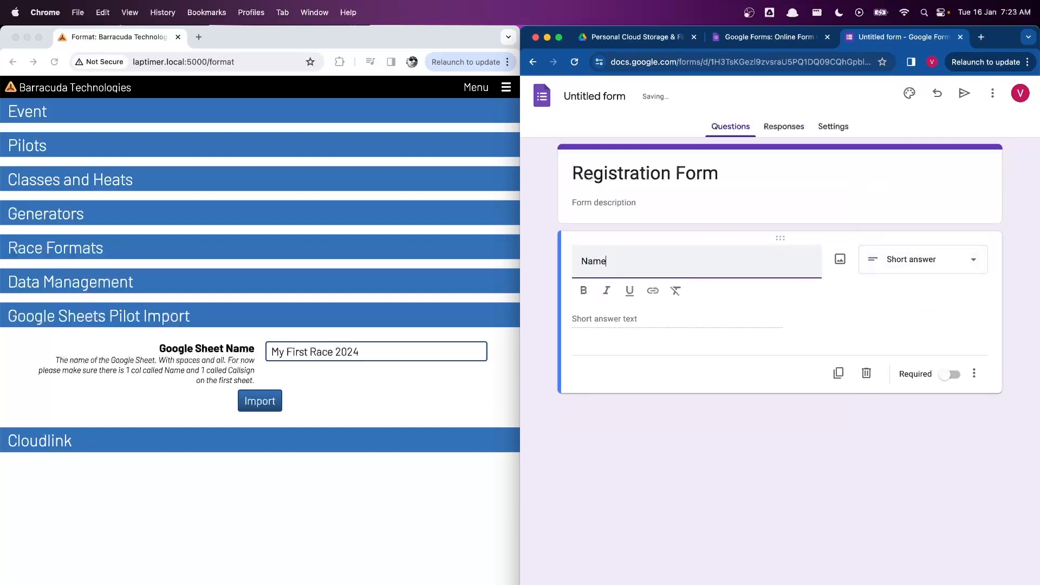
pyautogui.click(948, 375)
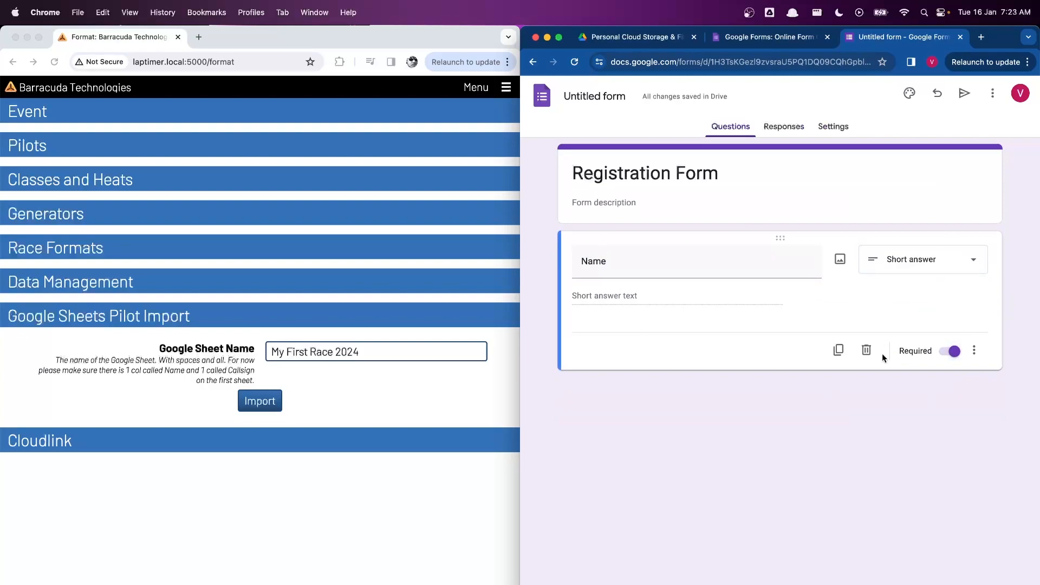
# Duplicate the Name question and retitle the copy Callsign
pyautogui.click(838, 350)
pyautogui.doubleClick(594, 356)
pyautogui.write('C')
pyautogui.write('gn')
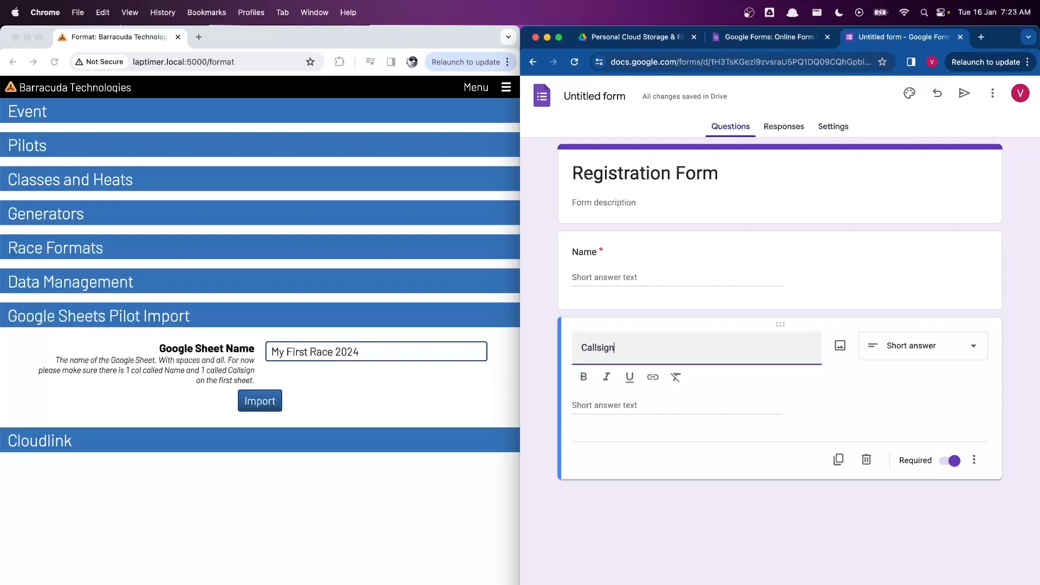
pyautogui.click(756, 513)
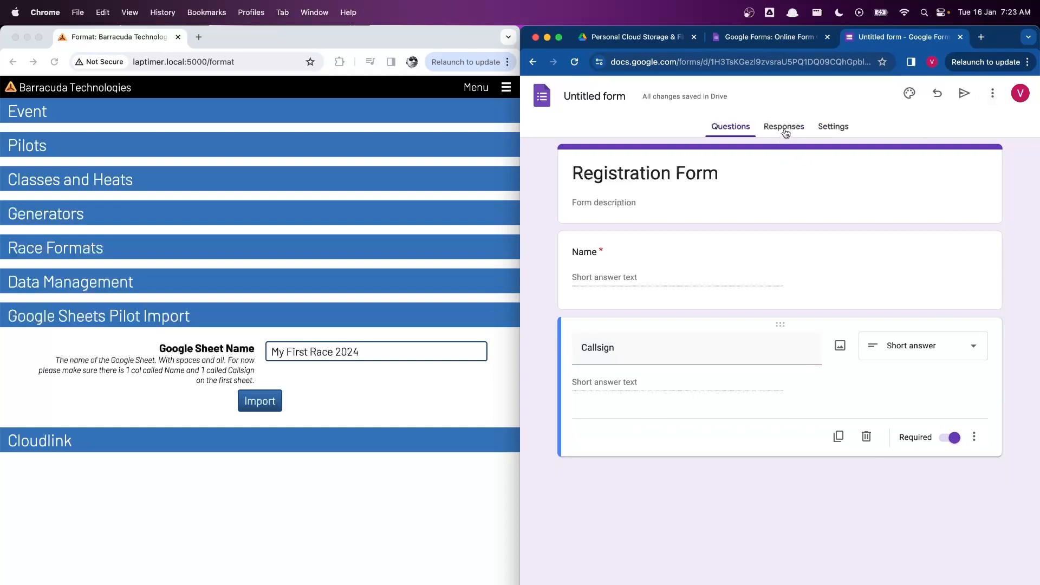
# Link the Registration Form's responses to a new spreadsheet named FPV Race Form January
pyautogui.click(785, 126)
pyautogui.click(941, 168)
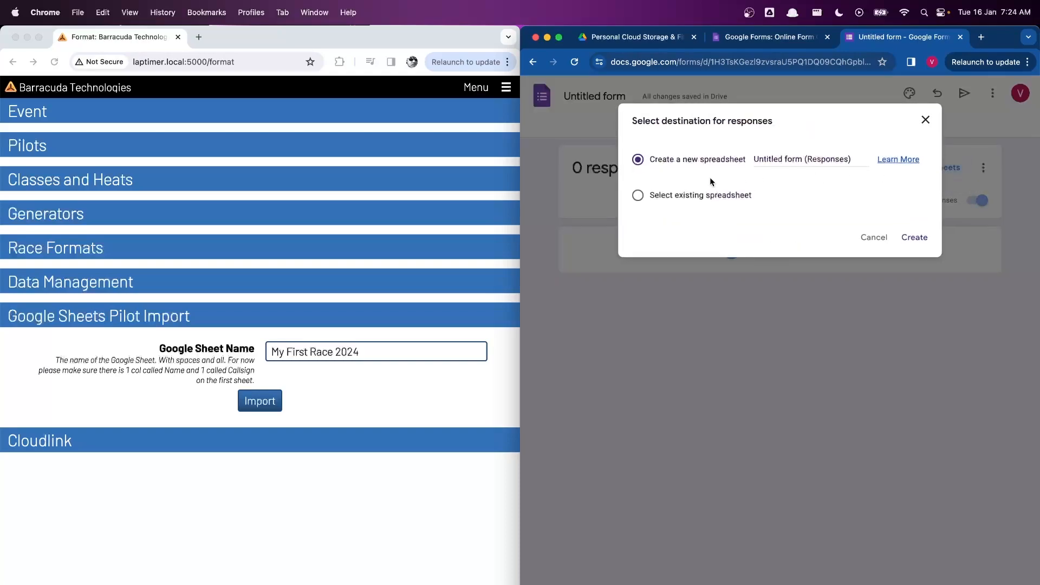
pyautogui.moveTo(853, 160); pyautogui.dragTo(660, 150)
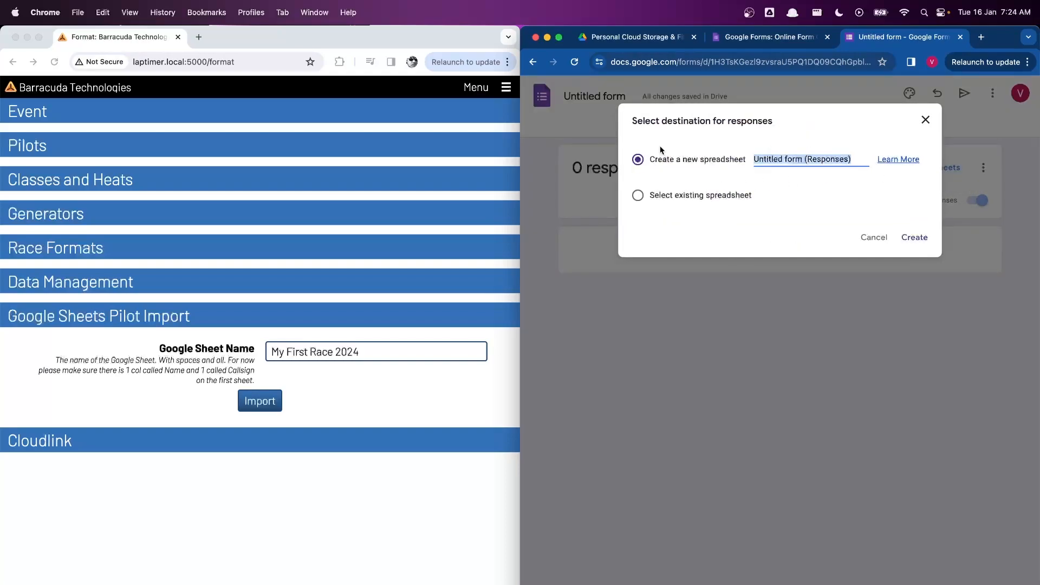
pyautogui.write('FP')
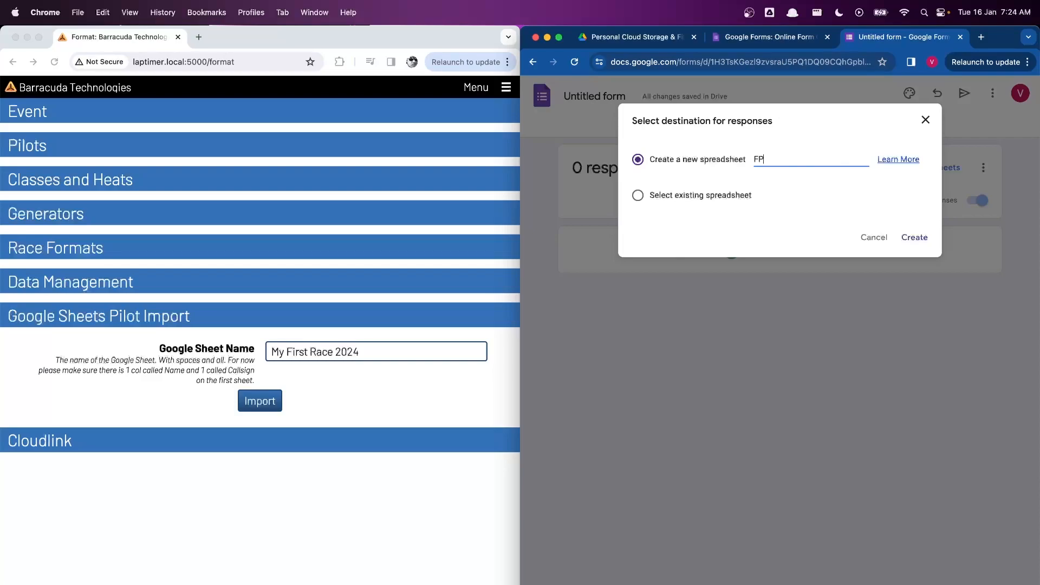
pyautogui.write('V Race Form January')
pyautogui.click(914, 238)
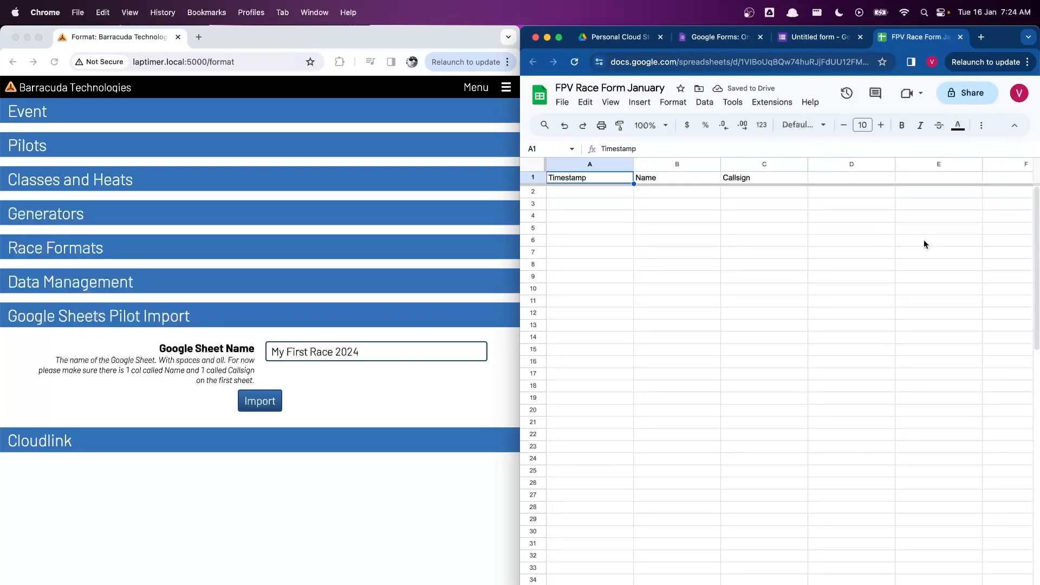
# Share the FPV Race Form January spreadsheet with the race club's e-mail address as Editor
pyautogui.click(979, 95)
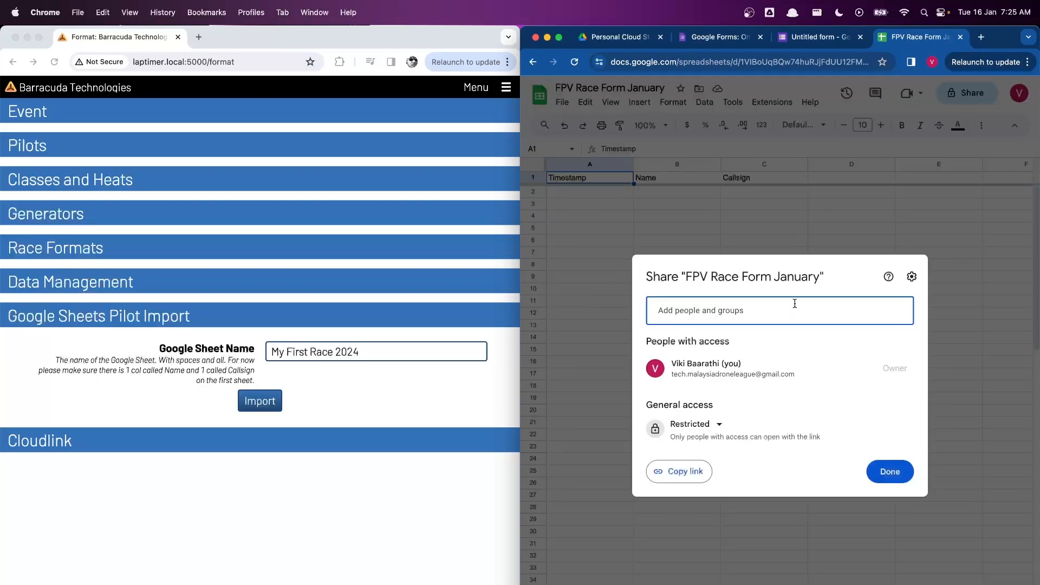
pyautogui.press('super+v')
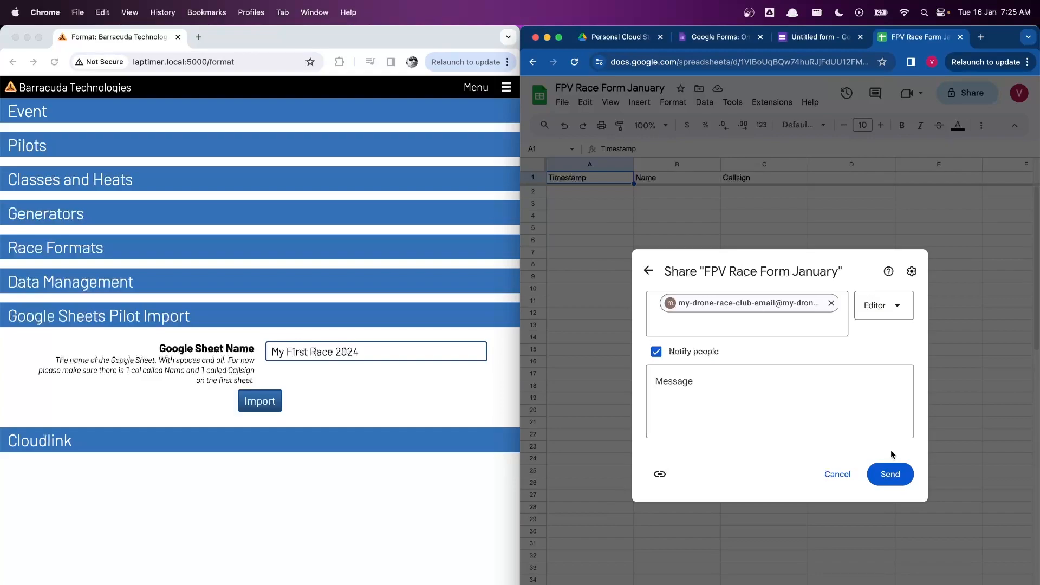
pyautogui.click(900, 479)
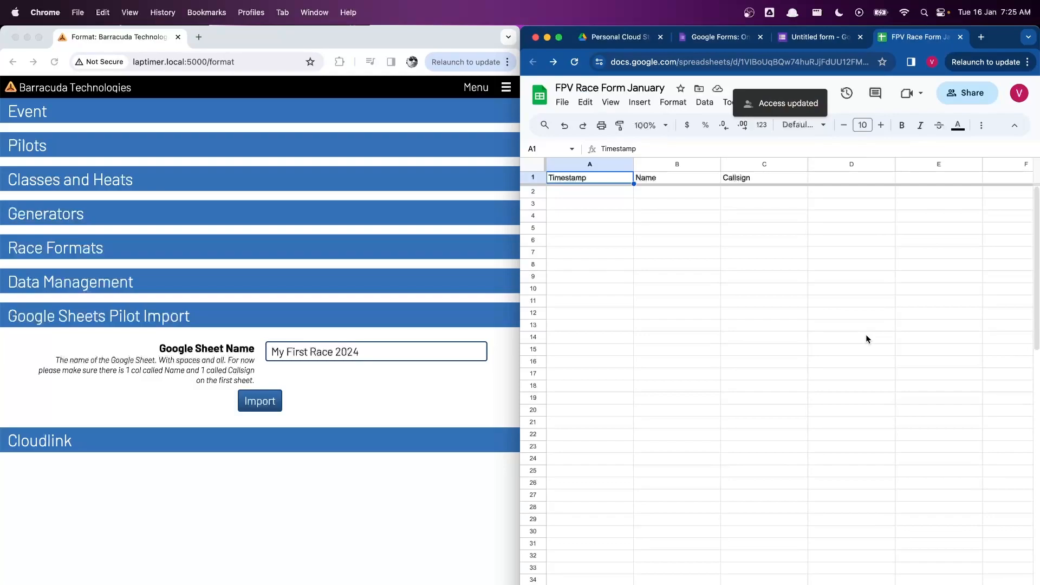
# Preview the Registration Form and submit a test response with a pilot's name and callsign
pyautogui.hotkey('ctrl', 'shift', 'Tab')
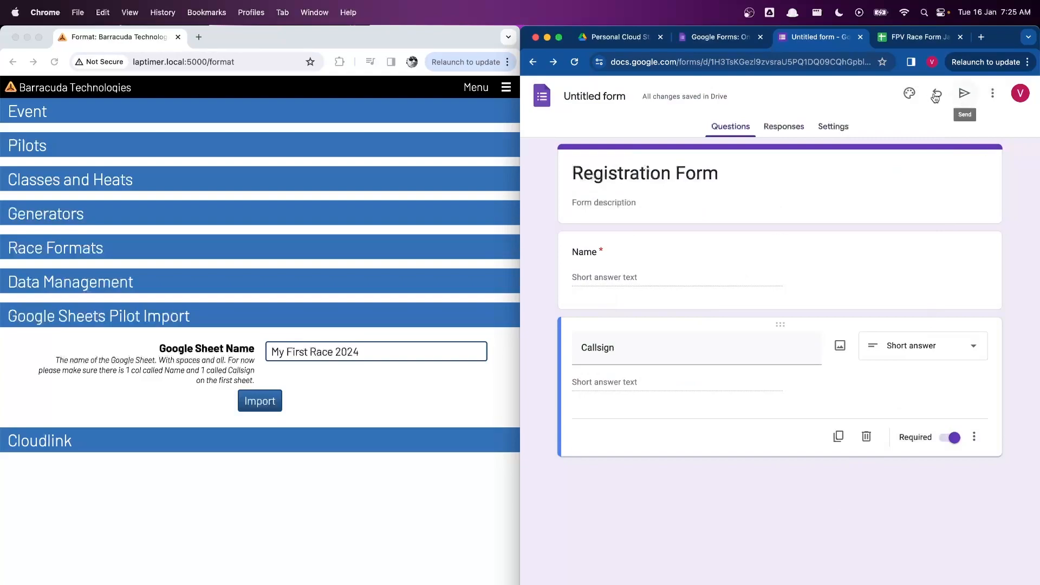
pyautogui.click(990, 90)
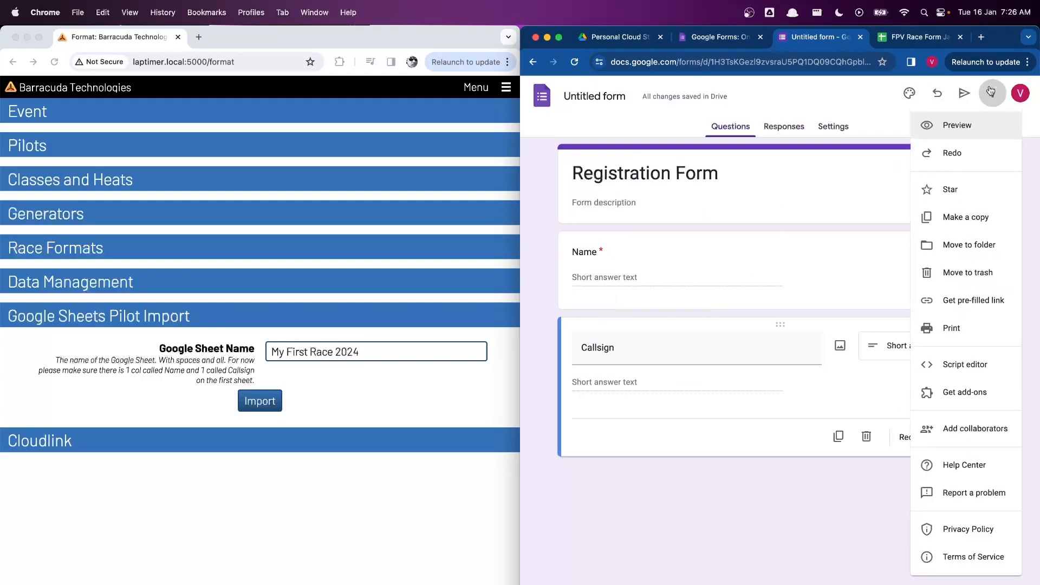
pyautogui.click(964, 125)
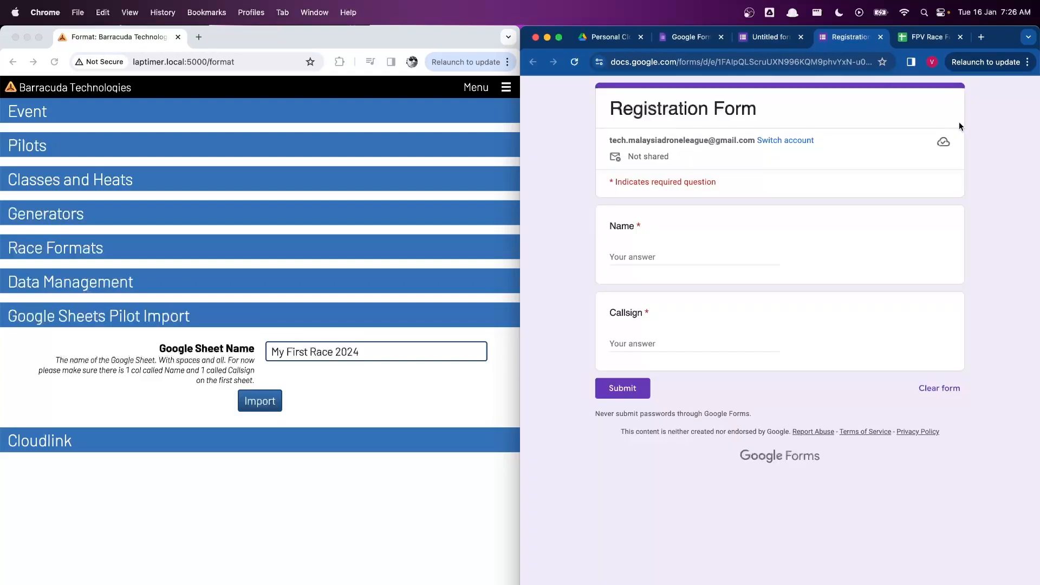
pyautogui.click(622, 257)
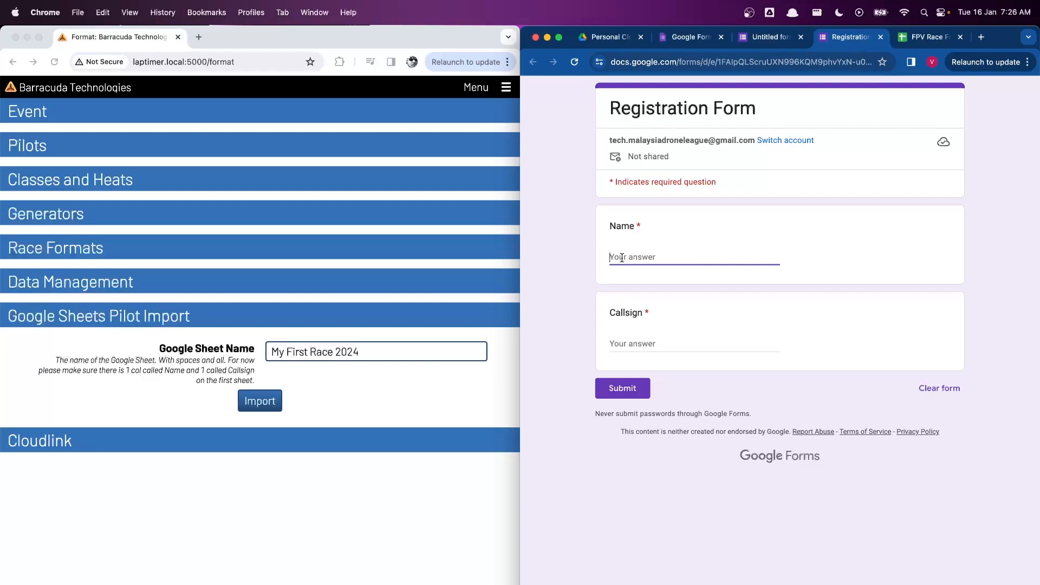
pyautogui.write('Bob')
pyautogui.press('Tab')
pyautogui.write('Bob')
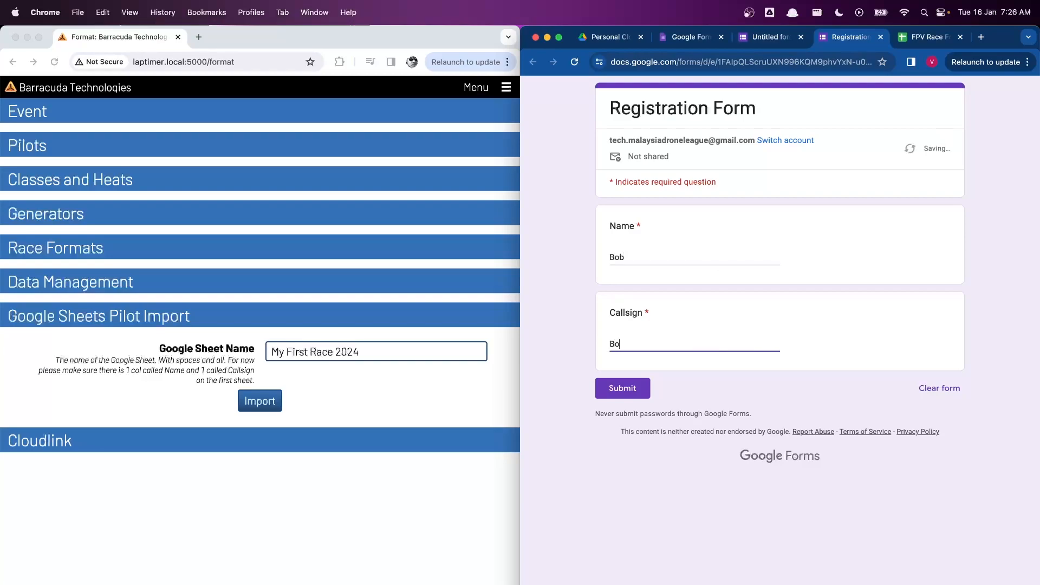
pyautogui.write('FPV')
pyautogui.click(640, 394)
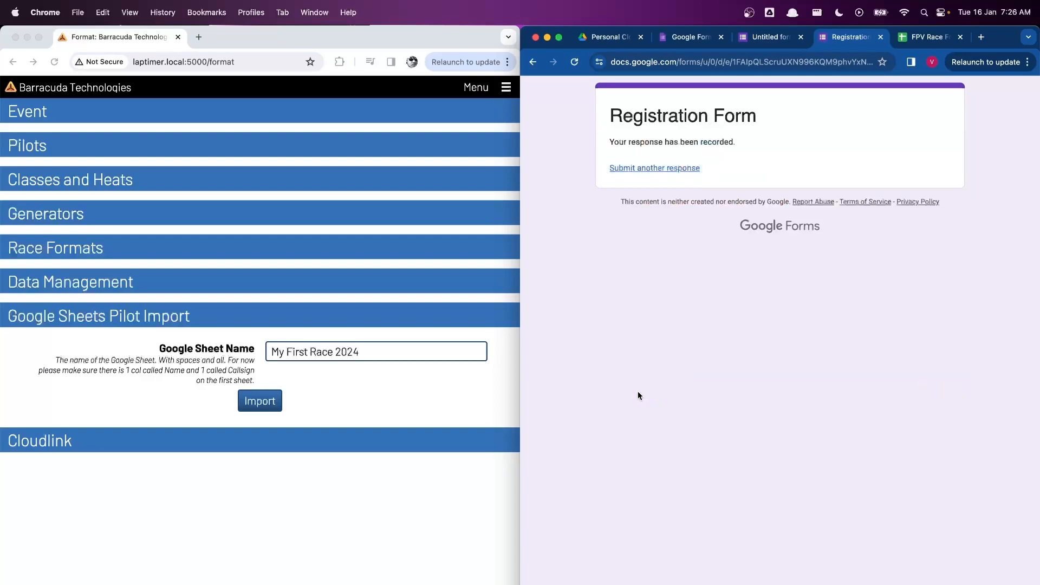
# Copy the response spreadsheet's title, FPV Race Form January, into Google Sheet Name on the timer page, expand Pilots and import the pilots
pyautogui.click(920, 38)
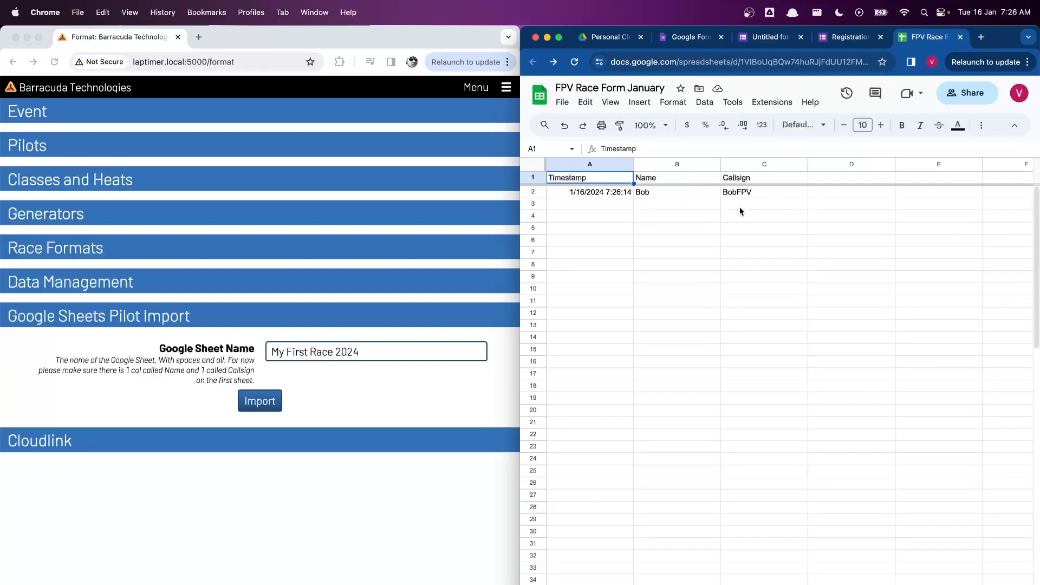
pyautogui.click(599, 85)
pyautogui.press('super+c')
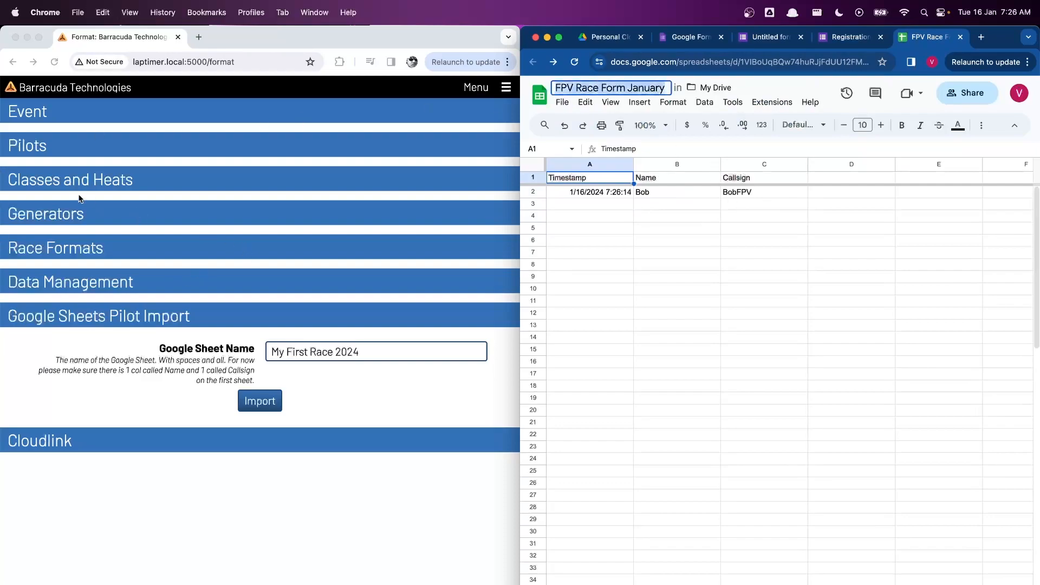
pyautogui.click(325, 353)
pyautogui.press('super+a')
pyautogui.press('super+v')
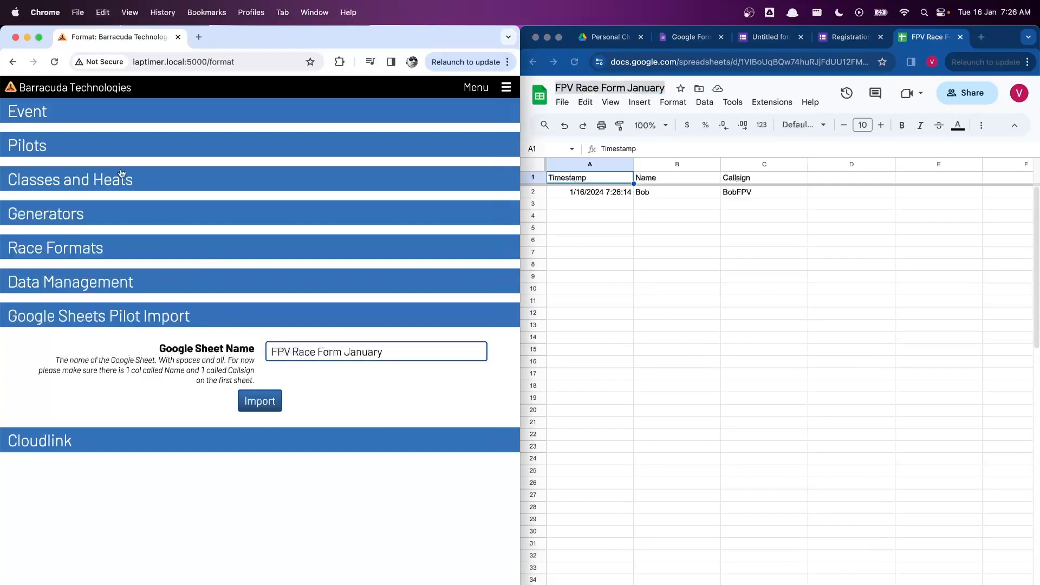
pyautogui.click(60, 156)
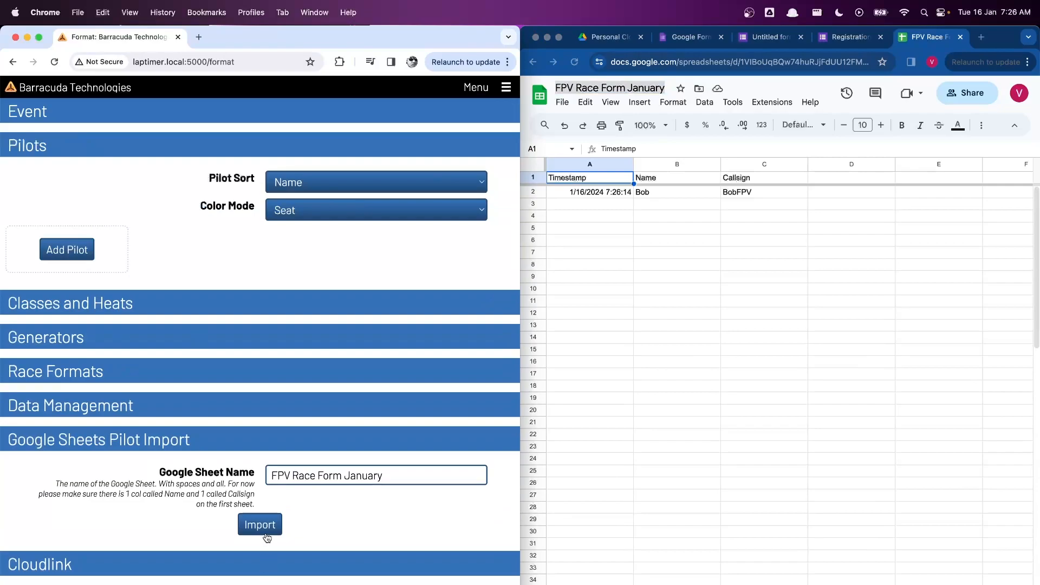
pyautogui.click(260, 525)
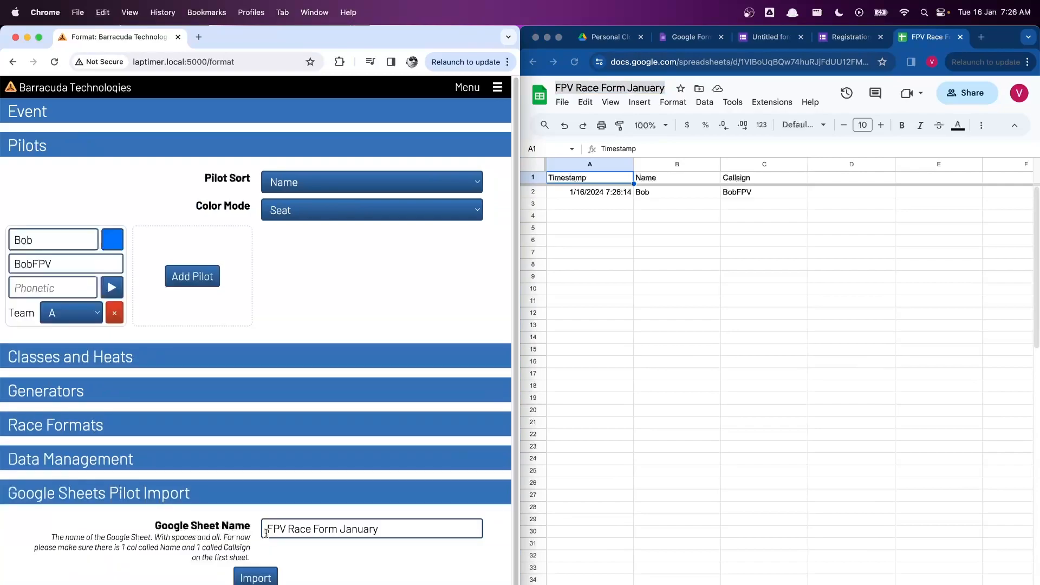